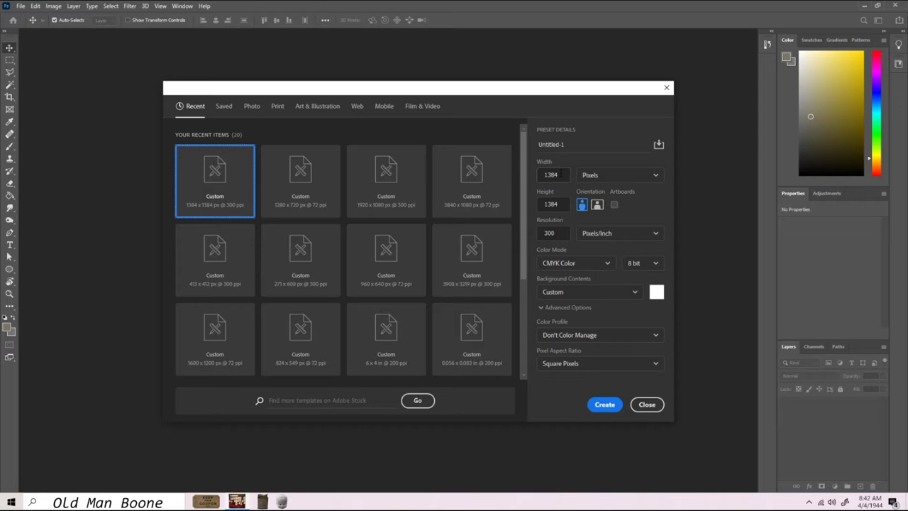
Step: Set the document units to inches and look up standard film poster sizes
{"action": "left_click", "coordinate": [606, 175]}
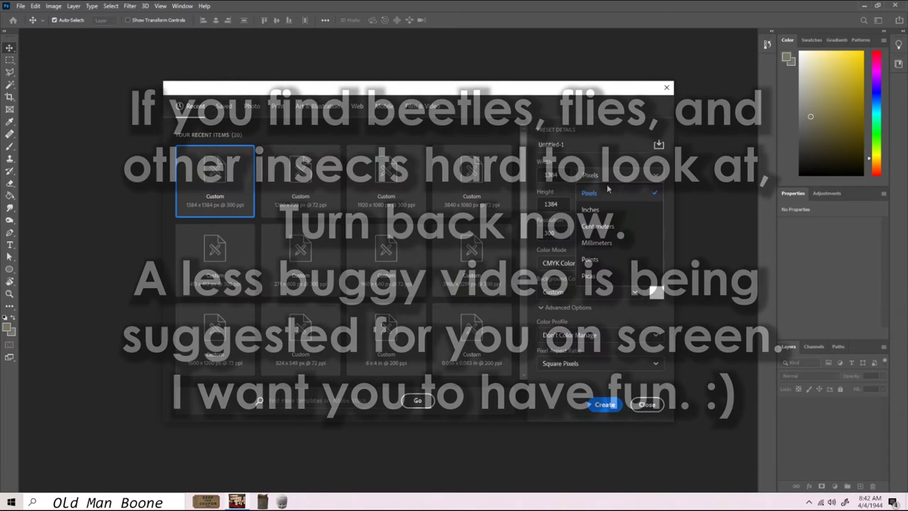
{"action": "left_click", "coordinate": [591, 209]}
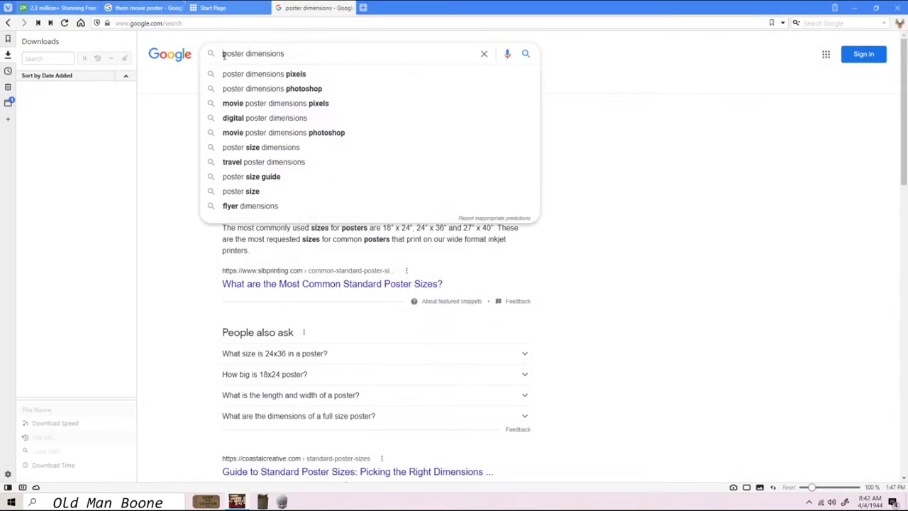
{"action": "type", "text": "film"}
{"action": "key", "text": "Return"}
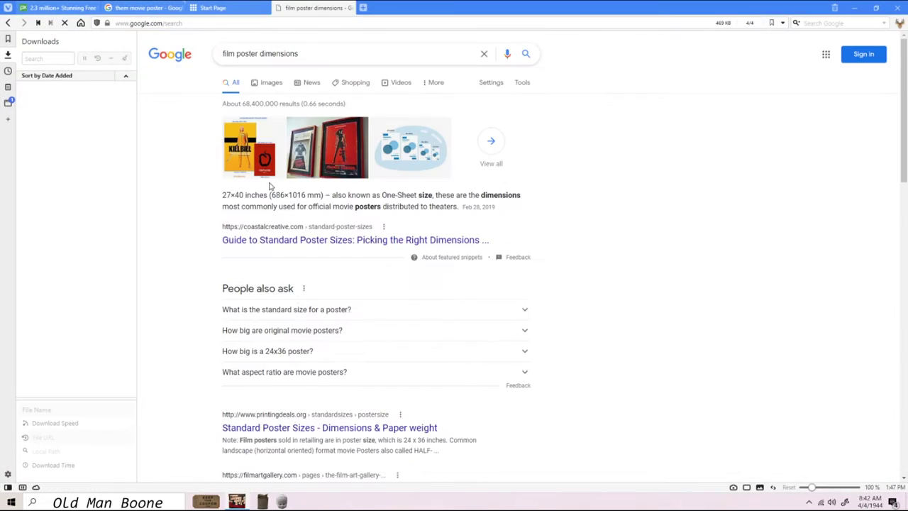
{"action": "left_click", "coordinate": [300, 248]}
{"action": "left_click", "coordinate": [411, 310]}
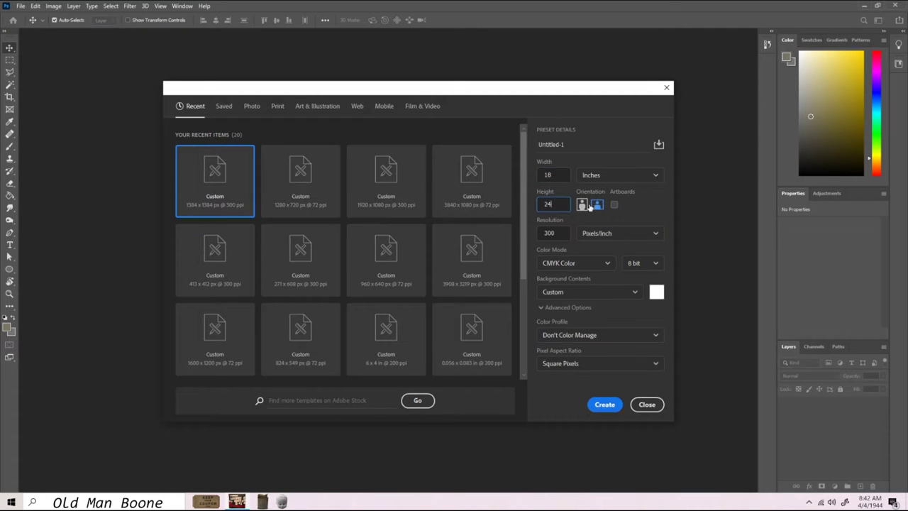
Step: Make the 18 x 24 inch document portrait, name it Poster, and create it
{"action": "left_click", "coordinate": [586, 205]}
{"action": "left_click", "coordinate": [567, 144]}
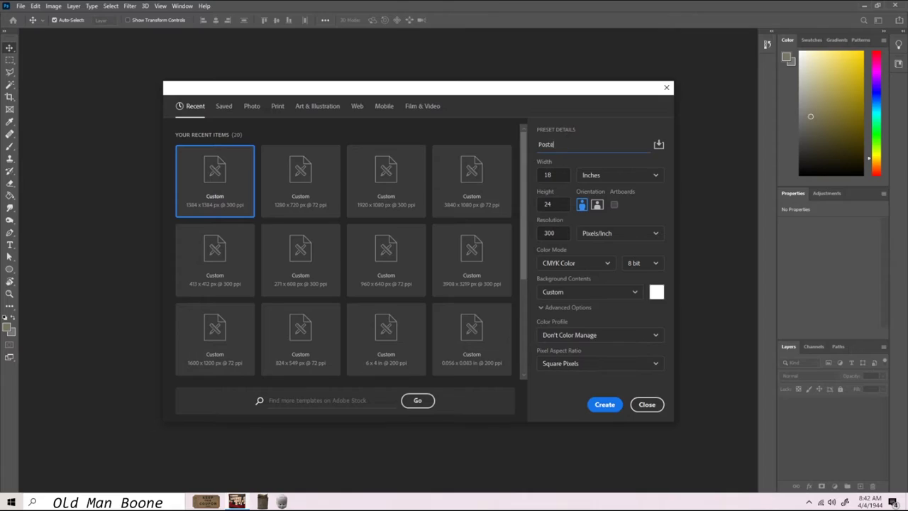
{"action": "left_click", "coordinate": [604, 404]}
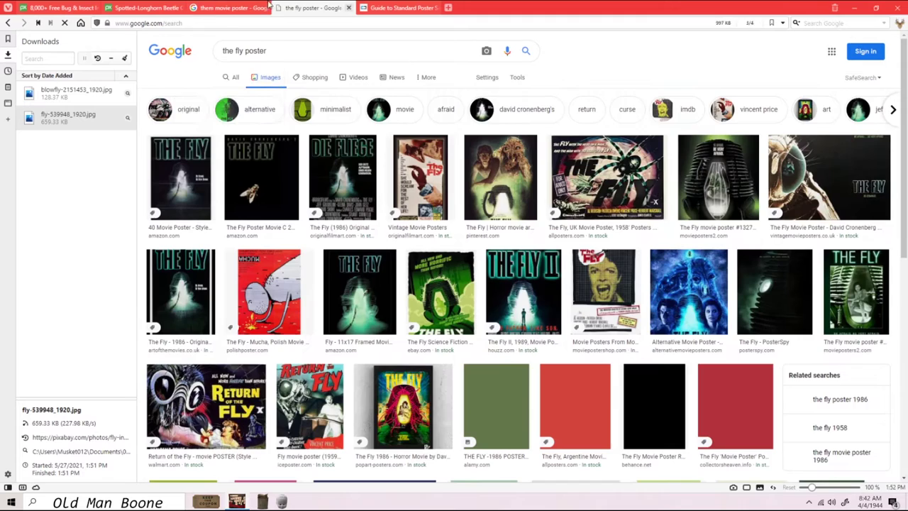
Step: Preview the Them!, The Fly, Invaders From Mars and The Day the Earth Stood Still posters
{"action": "left_click", "coordinate": [234, 9]}
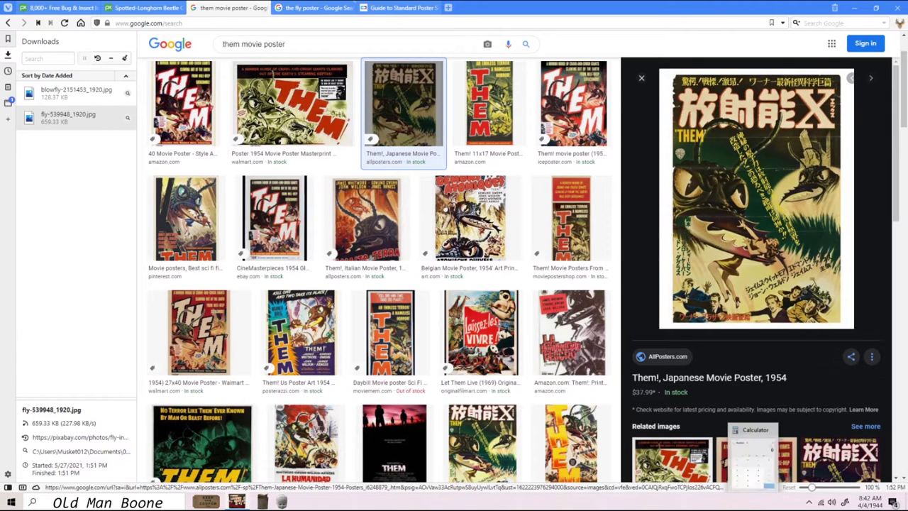
{"action": "scroll", "coordinate": [324, 213], "scroll_direction": "down", "scroll_amount": 1}
{"action": "scroll", "coordinate": [324, 214], "scroll_direction": "up", "scroll_amount": 2}
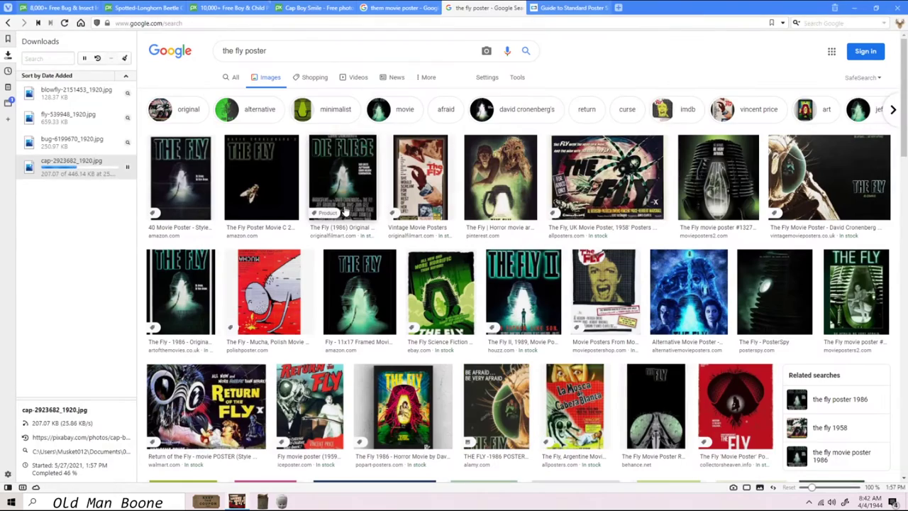
{"action": "scroll", "coordinate": [345, 211], "scroll_direction": "down", "scroll_amount": 4}
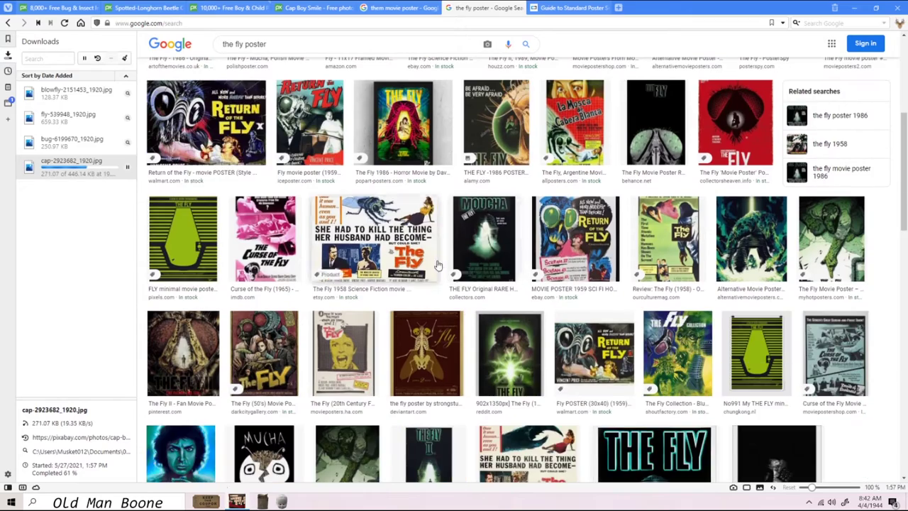
{"action": "left_click", "coordinate": [355, 345]}
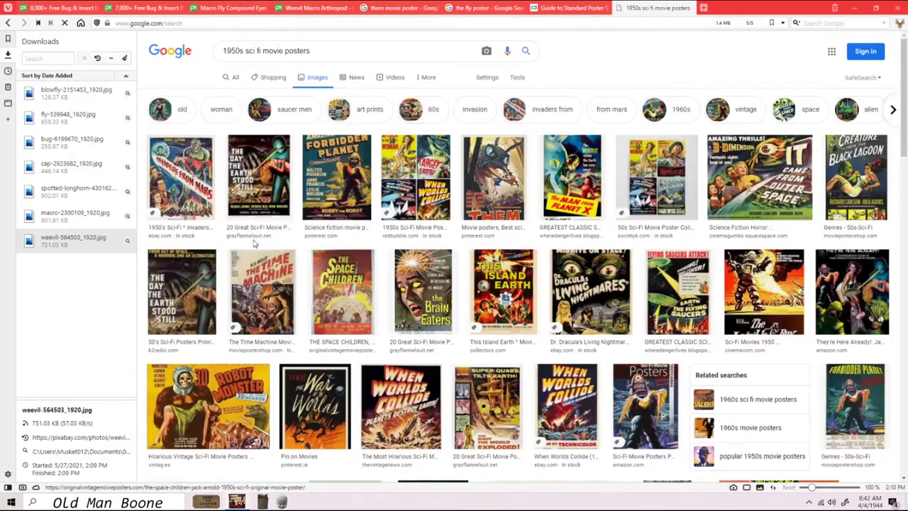
{"action": "left_click", "coordinate": [181, 177]}
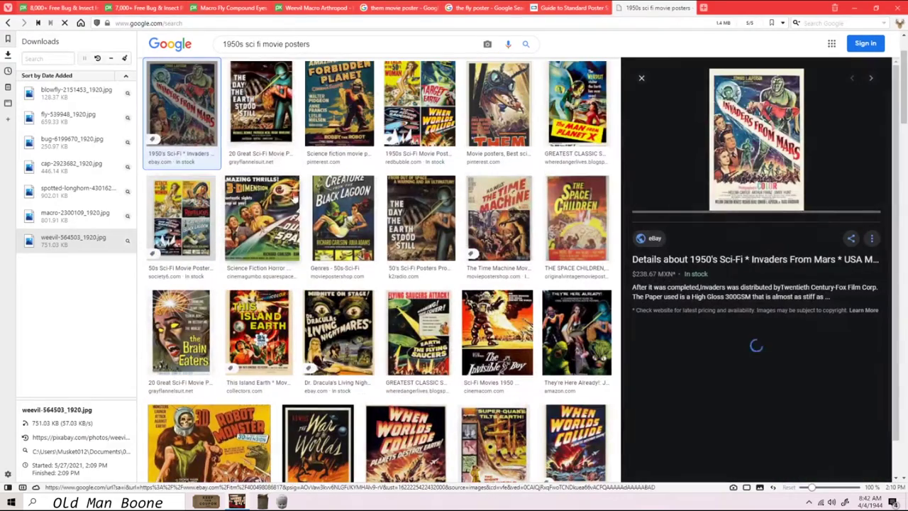
{"action": "key", "text": "Right"}
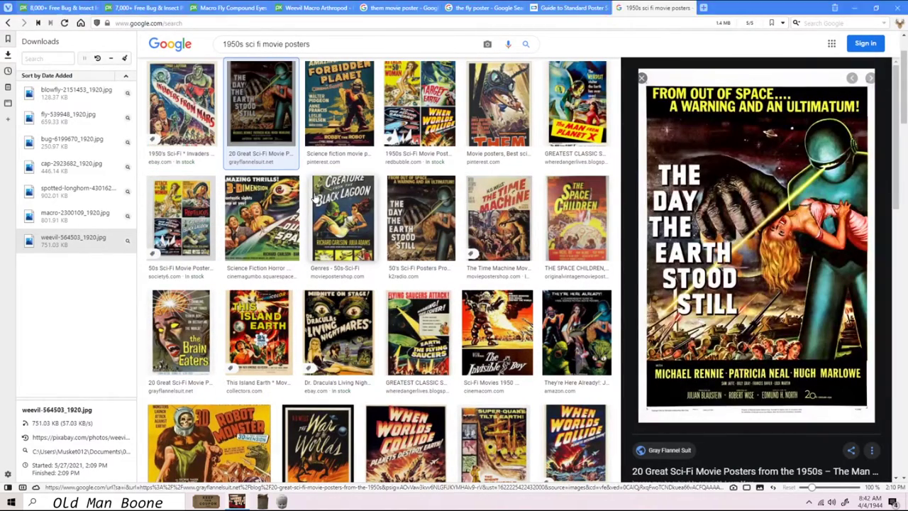
{"action": "key", "text": "Right"}
{"action": "key", "text": "Right"}
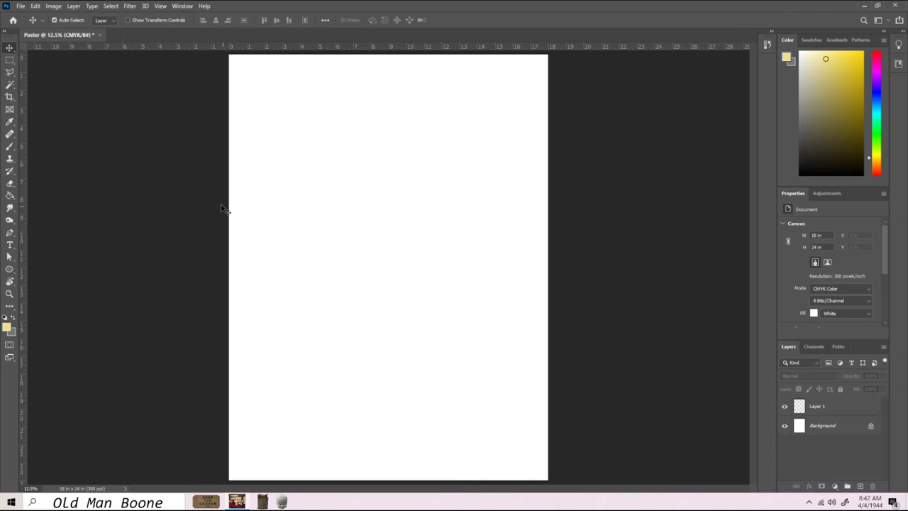
Step: Fill a new layer pale yellow and type the 'Beware His Minons' tagline
{"action": "key", "text": "g"}
{"action": "key", "text": "Return"}
{"action": "left_click", "coordinate": [424, 283]}
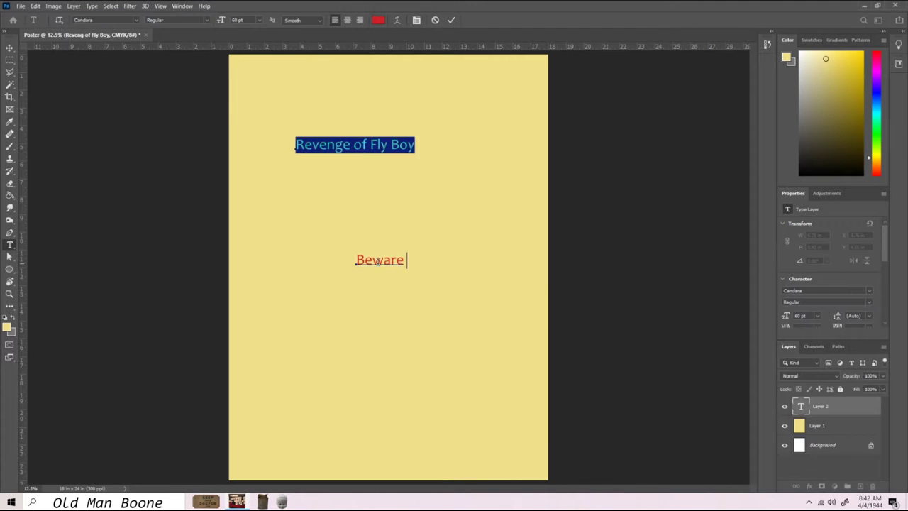
{"action": "type", "text": "His Minons"}
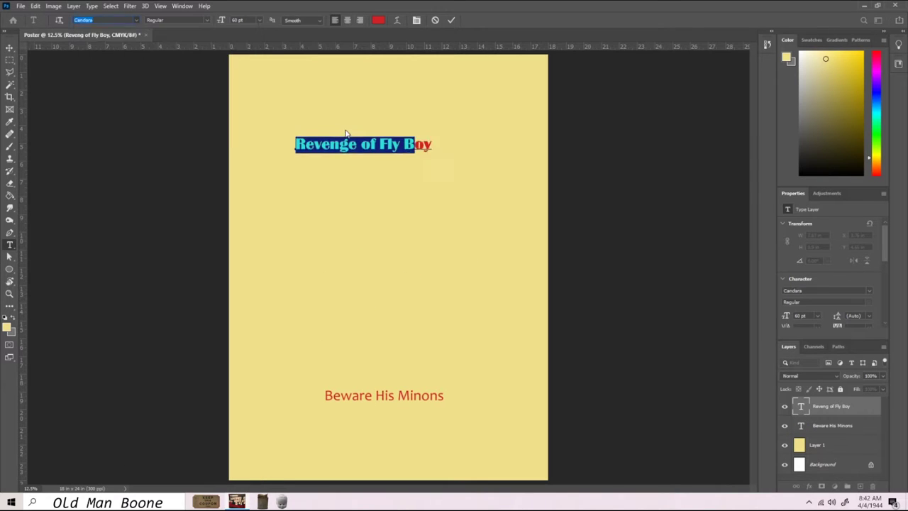
Step: Enlarge the 'Revenge of Fly Boy' title and move it near the top of the poster
{"action": "key", "text": "ctrl+t"}
{"action": "left_click_drag", "start_coordinate": [432, 132], "coordinate": [498, 111]}
{"action": "left_click_drag", "start_coordinate": [387, 142], "coordinate": [371, 109]}
{"action": "key", "text": "Return"}
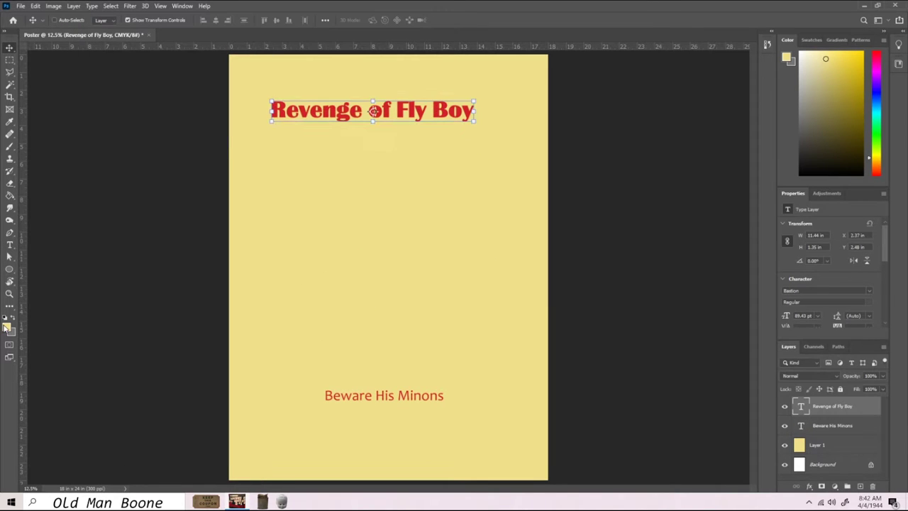
Step: Shrink the yellow background layer slightly
{"action": "left_click", "coordinate": [817, 445]}
{"action": "key", "text": "ctrl+t"}
{"action": "left_click_drag", "start_coordinate": [547, 55], "coordinate": [526, 63]}
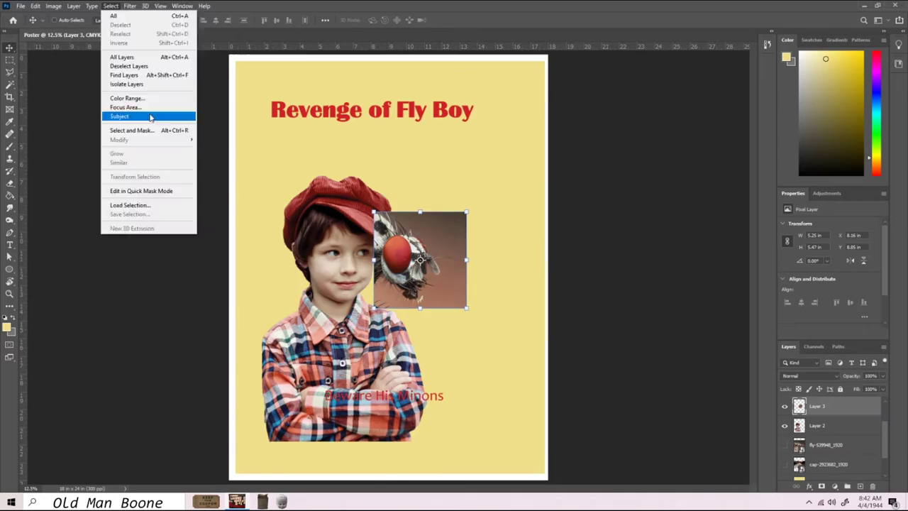
Step: Select the fly as the subject and move the fly image left onto the boy
{"action": "left_click", "coordinate": [142, 115]}
{"action": "key", "text": "ctrl+plus"}
{"action": "key", "text": "ctrl+plus"}
{"action": "key", "text": "ctrl+plus"}
{"action": "key", "text": "ctrl+d"}
{"action": "key", "text": "e"}
{"action": "mouse_move", "coordinate": [525, 358]}
{"action": "left_mouse_down"}
{"action": "mouse_move", "coordinate": [368, 359]}
{"action": "mouse_move", "coordinate": [361, 307]}
{"action": "left_mouse_up"}
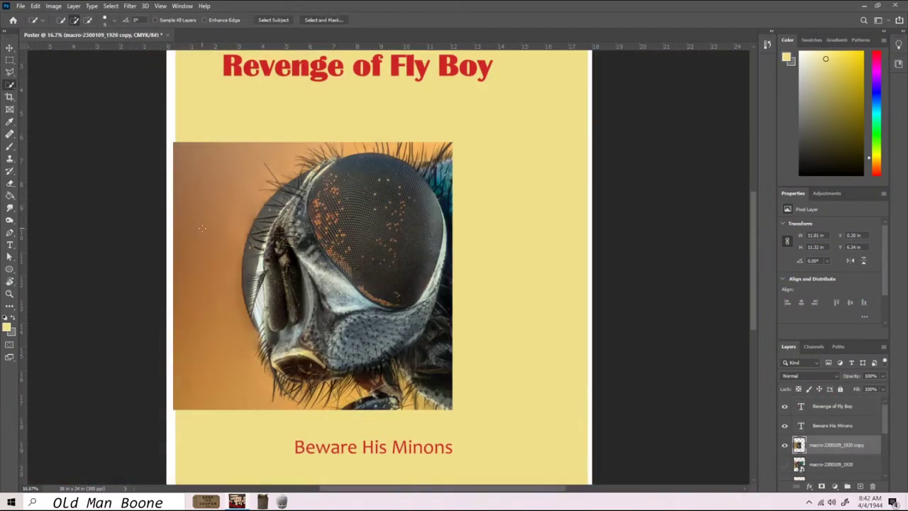
Step: Select the red hat, tilt the fly head 4.7°, erase hair over its eye, and fit it under the cap
{"action": "left_click", "coordinate": [110, 5]}
{"action": "left_click", "coordinate": [149, 121]}
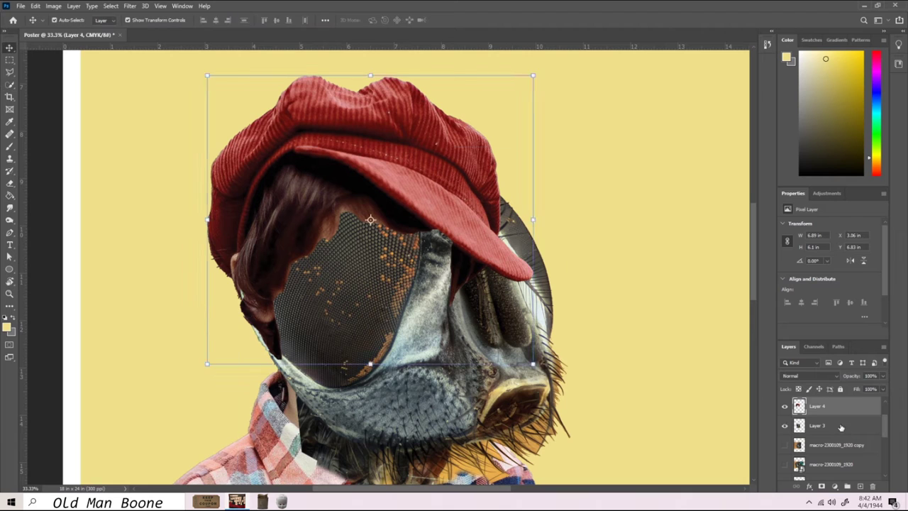
{"action": "left_click_drag", "start_coordinate": [552, 143], "coordinate": [567, 158]}
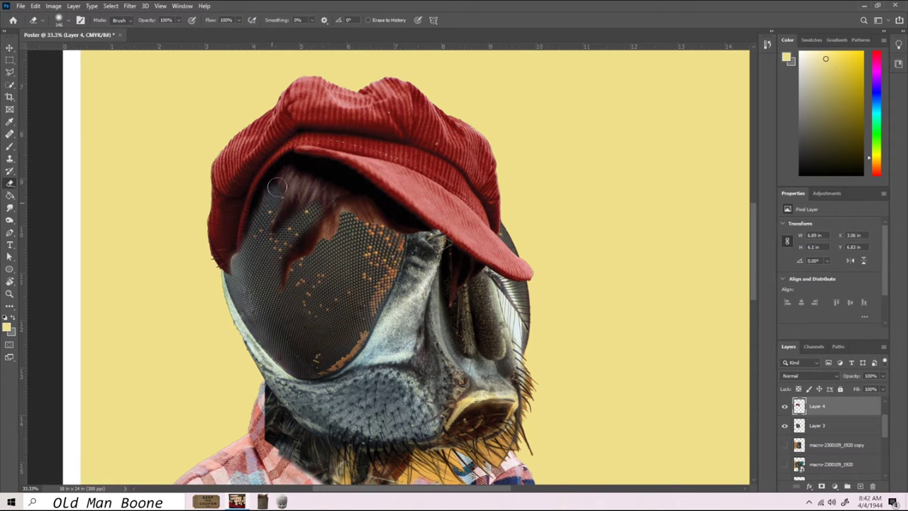
{"action": "mouse_move", "coordinate": [277, 186]}
{"action": "left_mouse_down"}
{"action": "mouse_move", "coordinate": [312, 238]}
{"action": "mouse_move", "coordinate": [321, 170]}
{"action": "left_mouse_up"}
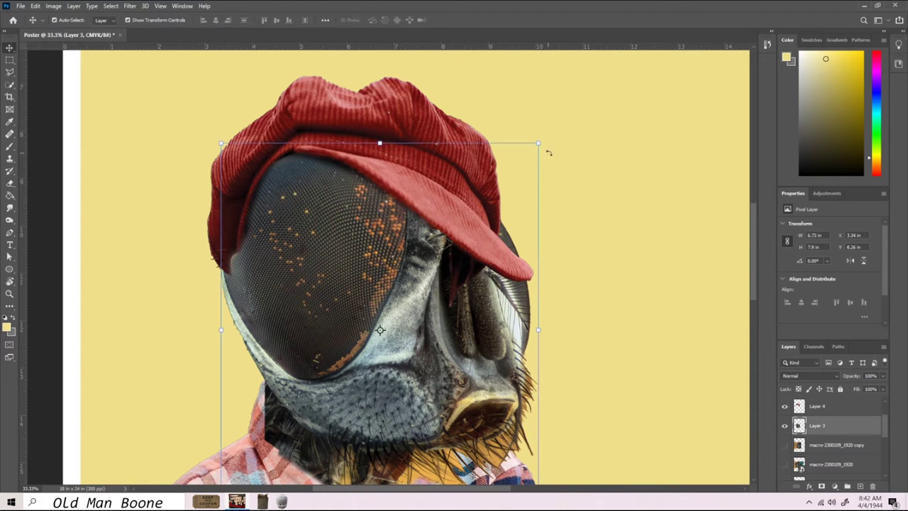
{"action": "left_click_drag", "start_coordinate": [547, 152], "coordinate": [475, 153]}
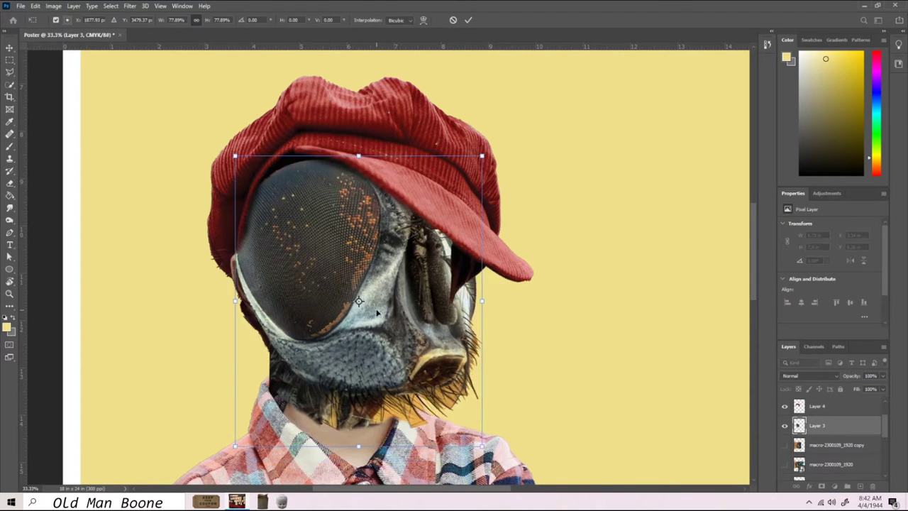
{"action": "mouse_move", "coordinate": [333, 269]}
{"action": "left_mouse_down"}
{"action": "mouse_move", "coordinate": [341, 259]}
{"action": "mouse_move", "coordinate": [329, 283]}
{"action": "left_mouse_up"}
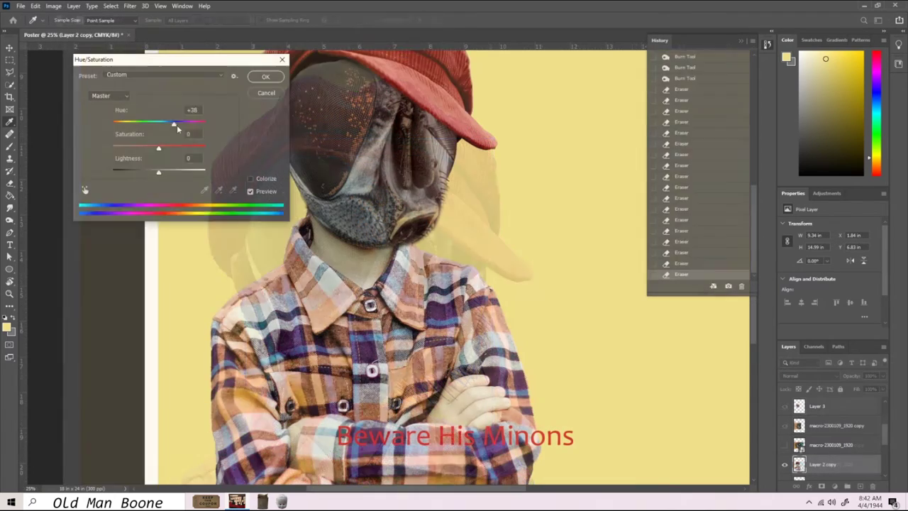
Step: Desaturate the plaid shirt colours and move the fly-boy figure lower on the poster
{"action": "left_click_drag", "start_coordinate": [159, 147], "coordinate": [125, 148]}
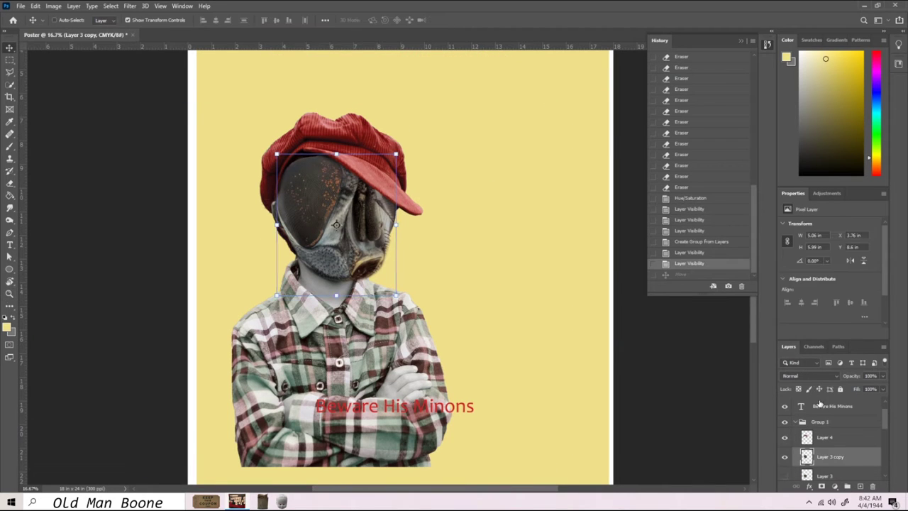
{"action": "left_click_drag", "start_coordinate": [499, 244], "coordinate": [499, 289]}
{"action": "key", "text": "ctrl+minus"}
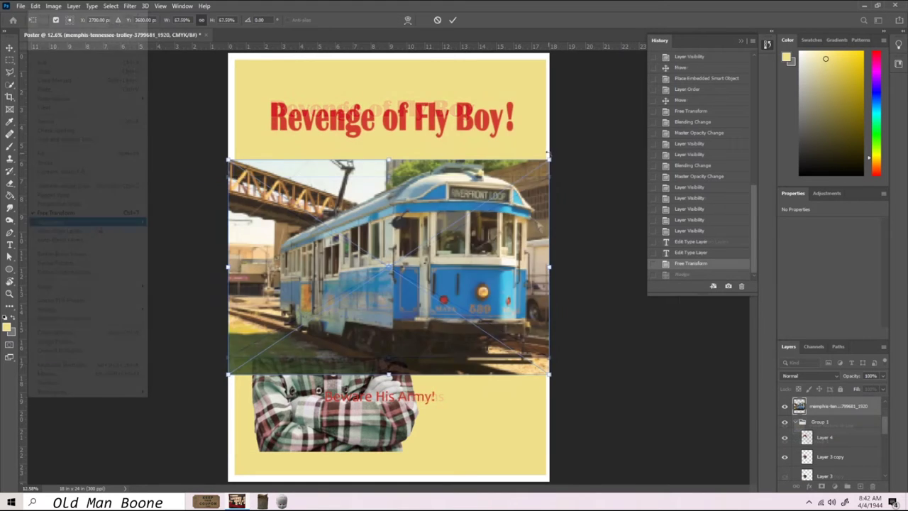
Step: Move the trolley photo down, raise the fly-boy group over the title behind the buildings, and rasterize the trolley
{"action": "left_click_drag", "start_coordinate": [443, 353], "coordinate": [444, 444]}
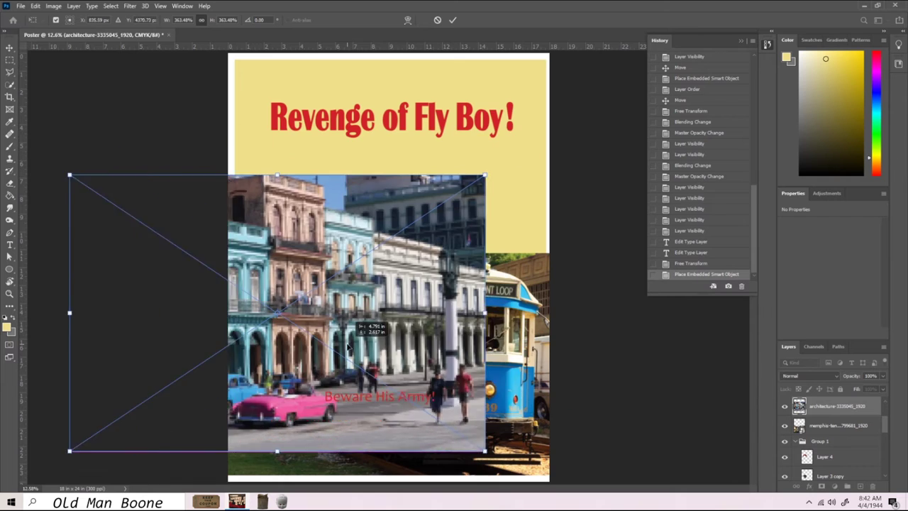
{"action": "left_click_drag", "start_coordinate": [813, 441], "coordinate": [816, 423]}
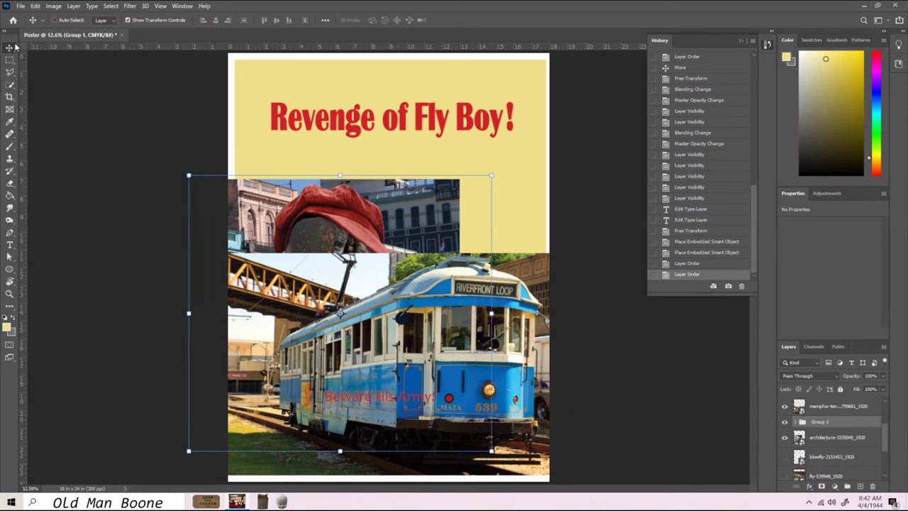
{"action": "left_click_drag", "start_coordinate": [433, 220], "coordinate": [433, 101]}
{"action": "key", "text": "ctrl+bracketleft"}
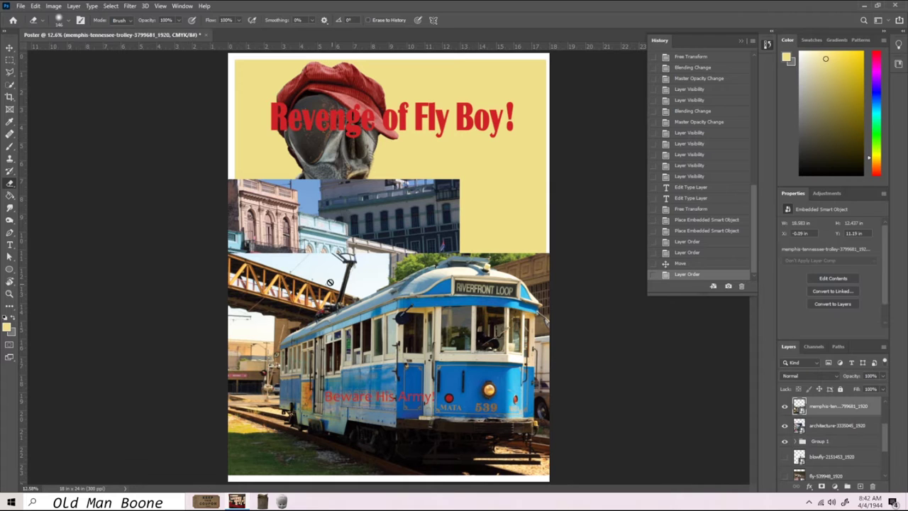
{"action": "key", "text": "Return"}
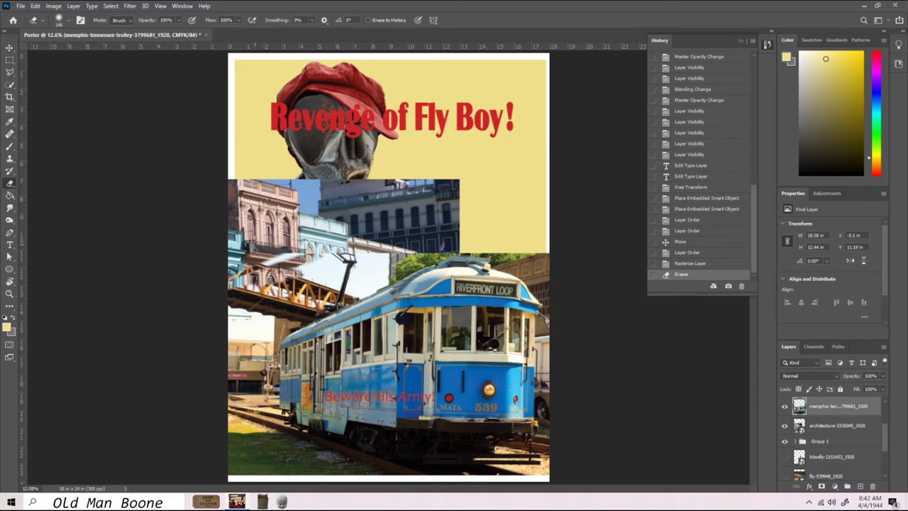
{"action": "key", "text": "ctrl+plus"}
{"action": "key", "text": "ctrl+plus"}
Step: Rasterize the building photo copy and delete a lassoed part of the buildings
{"action": "scroll", "coordinate": [579, 245], "scroll_direction": "up", "scroll_amount": 1}
{"action": "key", "text": "l"}
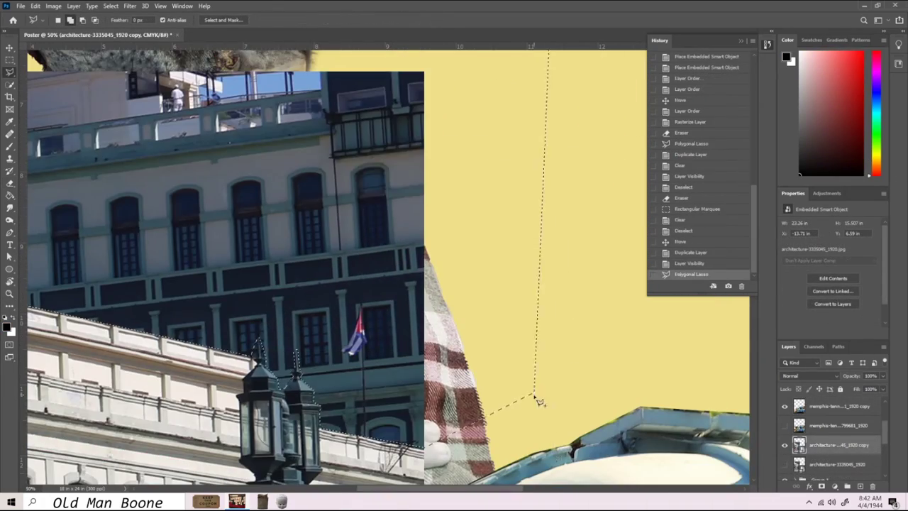
{"action": "right_click", "coordinate": [837, 444]}
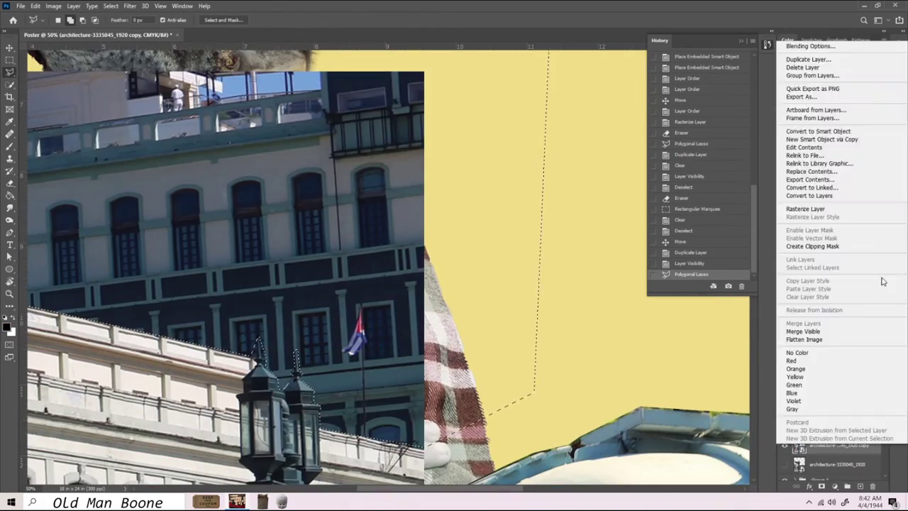
{"action": "left_click", "coordinate": [800, 208]}
{"action": "key", "text": "Delete"}
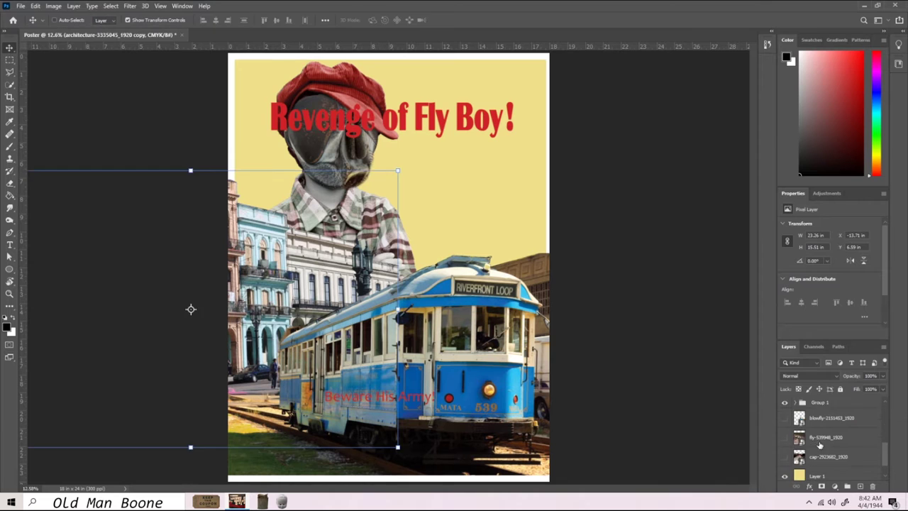
Step: Shrink and reposition the fly-boy figure copy and shift the buildings lower behind the trolley
{"action": "key", "text": "ctrl+t"}
{"action": "left_click_drag", "start_coordinate": [345, 159], "coordinate": [360, 185]}
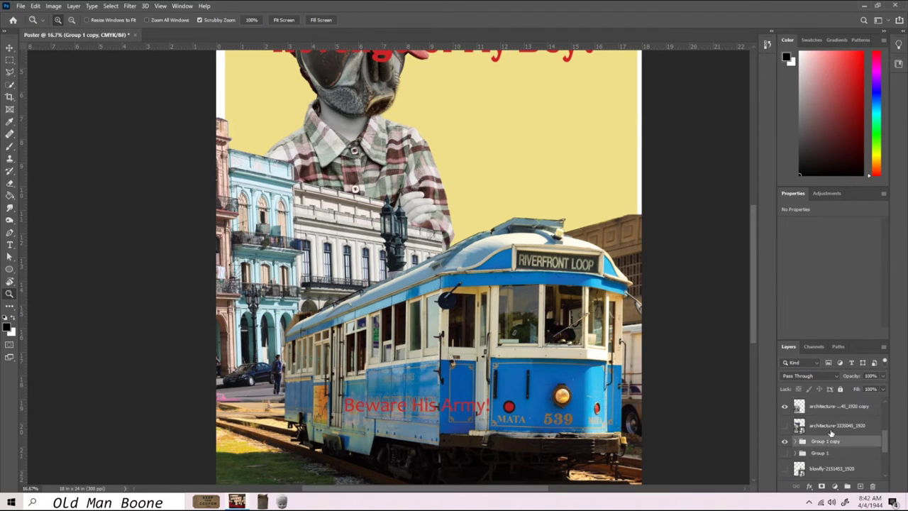
{"action": "left_click_drag", "start_coordinate": [244, 335], "coordinate": [244, 330]}
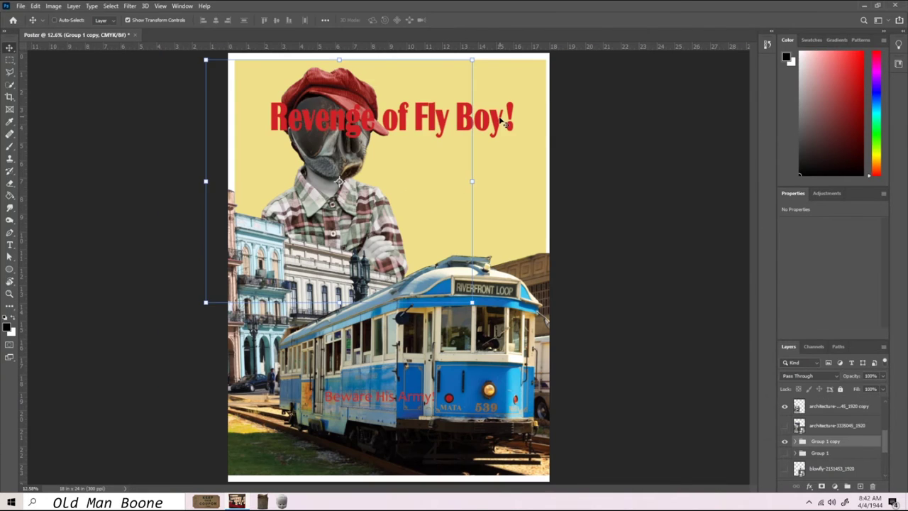
Step: Move the title, place the fly beside 'Beware His Army!', and move the beetle onto the trolley
{"action": "left_click_drag", "start_coordinate": [471, 95], "coordinate": [480, 301]}
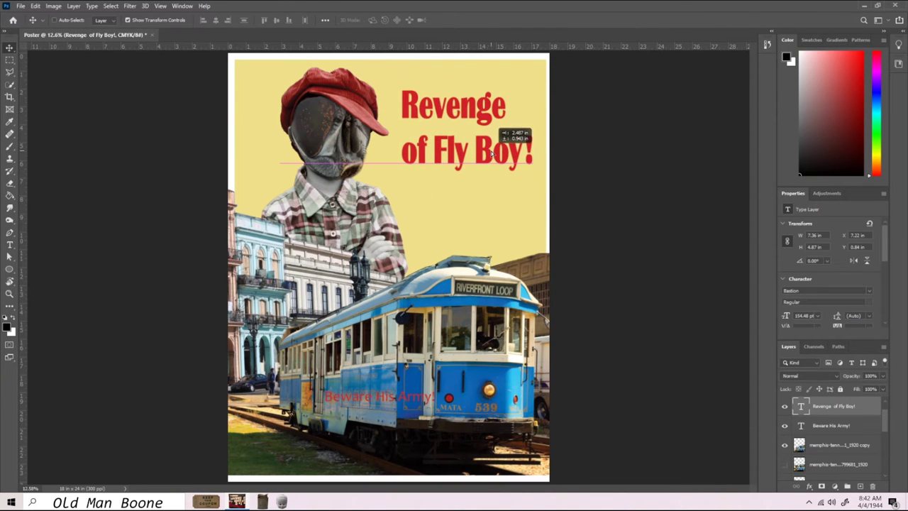
{"action": "left_click", "coordinate": [381, 397]}
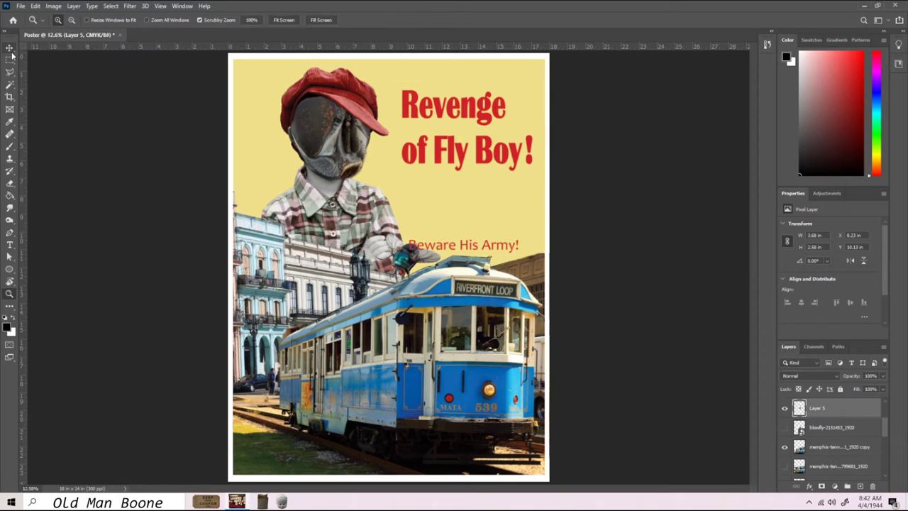
{"action": "left_click_drag", "start_coordinate": [431, 175], "coordinate": [530, 217]}
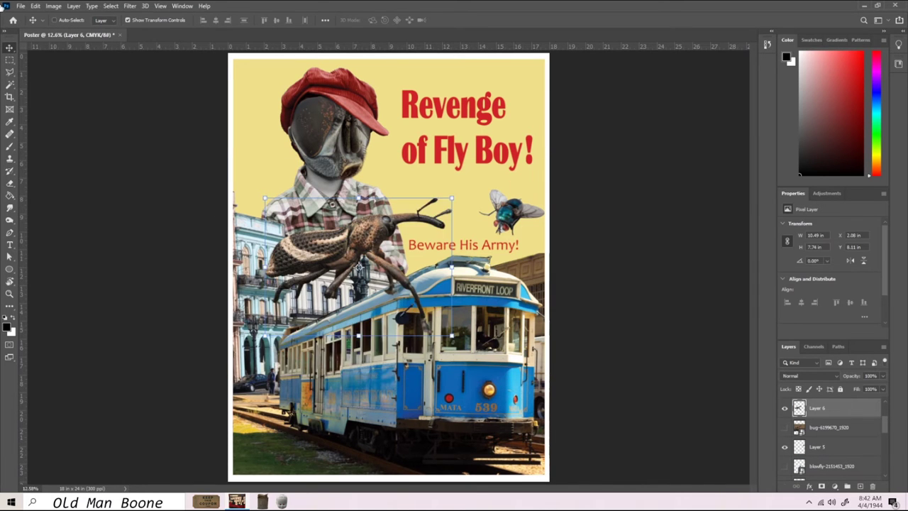
{"action": "left_click_drag", "start_coordinate": [455, 338], "coordinate": [213, 357]}
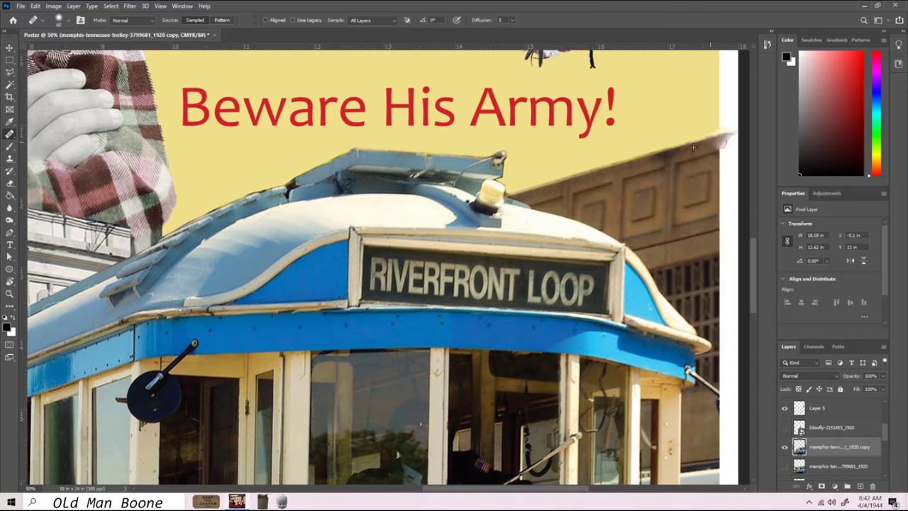
{"action": "scroll", "coordinate": [733, 157], "scroll_direction": "up", "scroll_amount": 1}
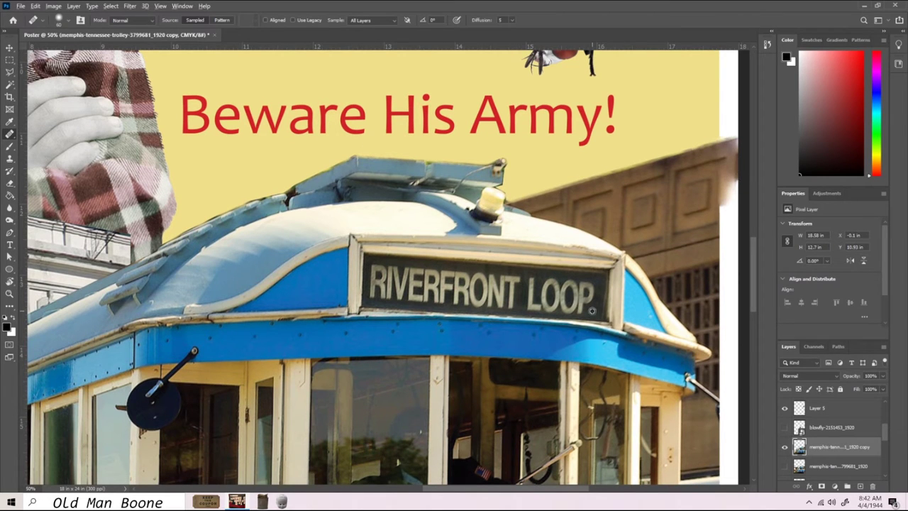
Step: Paint out the RIVERFRONT LOOP letters on the trolley sign with the Spot Healing Brush
{"action": "key", "text": "shift+j"}
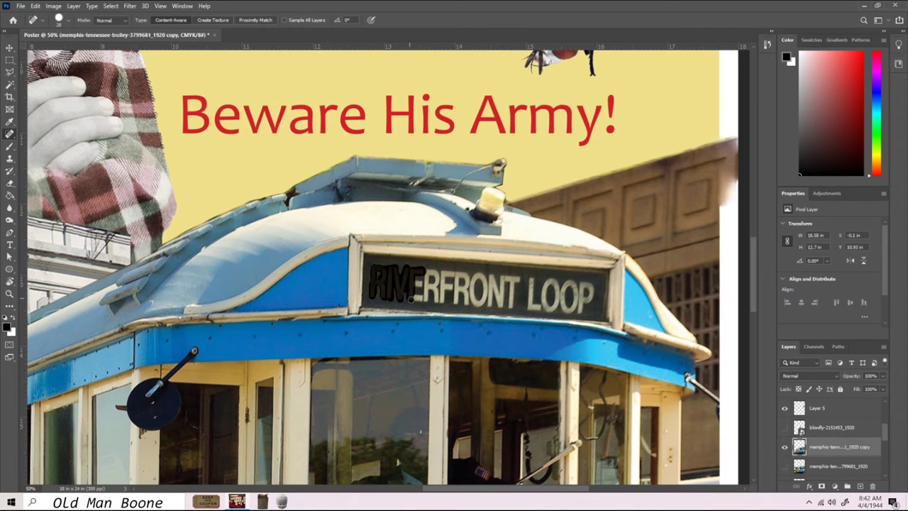
{"action": "left_click_drag", "start_coordinate": [375, 282], "coordinate": [397, 294]}
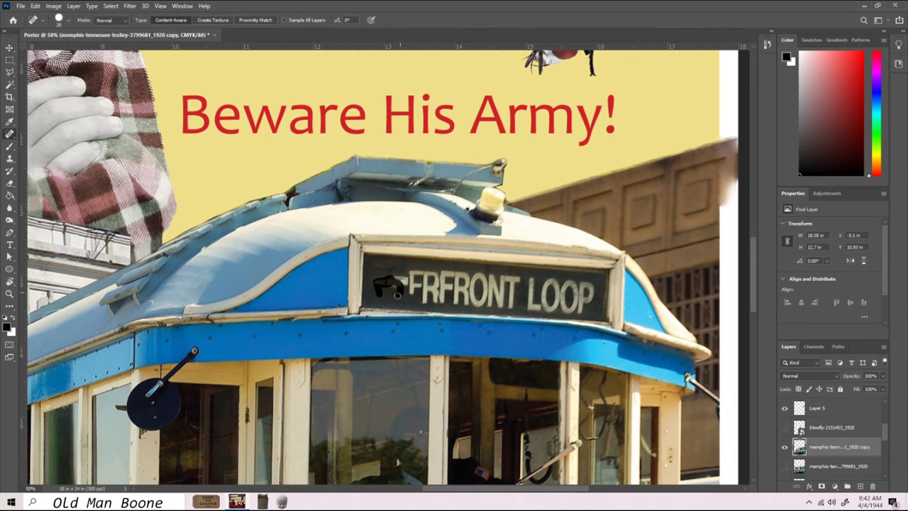
{"action": "scroll", "coordinate": [413, 260], "scroll_direction": "up", "scroll_amount": 2}
{"action": "scroll", "coordinate": [413, 260], "scroll_direction": "right", "scroll_amount": 2}
{"action": "left_click_drag", "start_coordinate": [256, 291], "coordinate": [256, 263]}
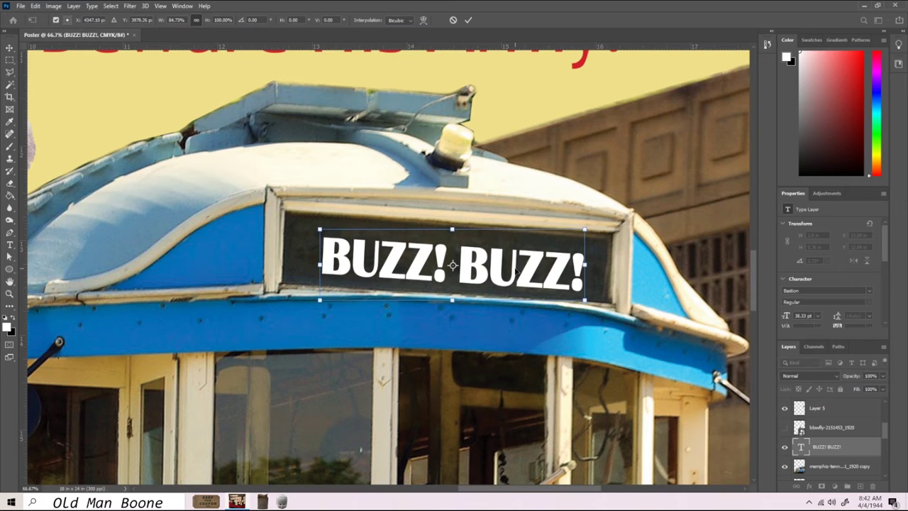
Step: Place 'BUZZ! BUZZ!' on the sign at Normal blend and 95% opacity, then paste the beetle image
{"action": "key", "text": "Return"}
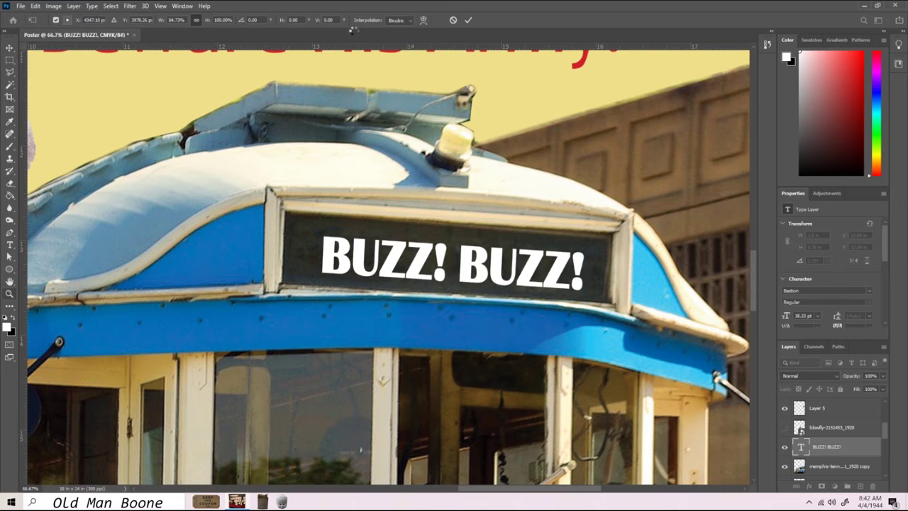
{"action": "key", "text": "ctrl+0"}
{"action": "left_click", "coordinate": [809, 375]}
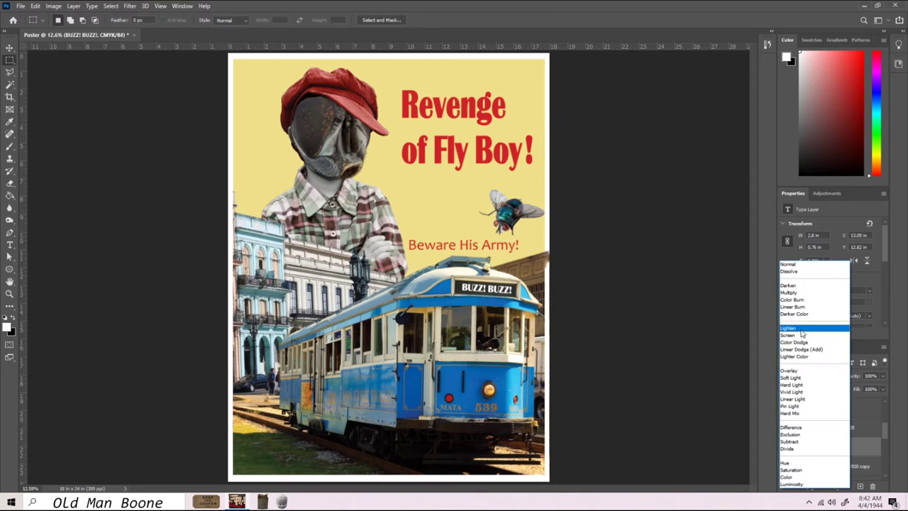
{"action": "key", "text": "z"}
{"action": "left_click", "coordinate": [511, 317]}
{"action": "left_click", "coordinate": [809, 375]}
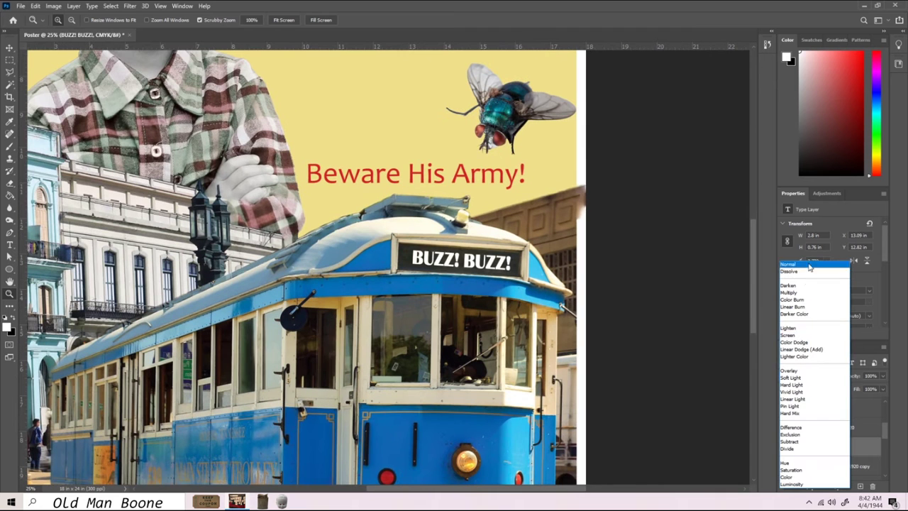
{"action": "left_click", "coordinate": [810, 264]}
{"action": "left_click", "coordinate": [883, 375]}
{"action": "left_click_drag", "start_coordinate": [880, 388], "coordinate": [877, 389]}
{"action": "left_click", "coordinate": [284, 20]}
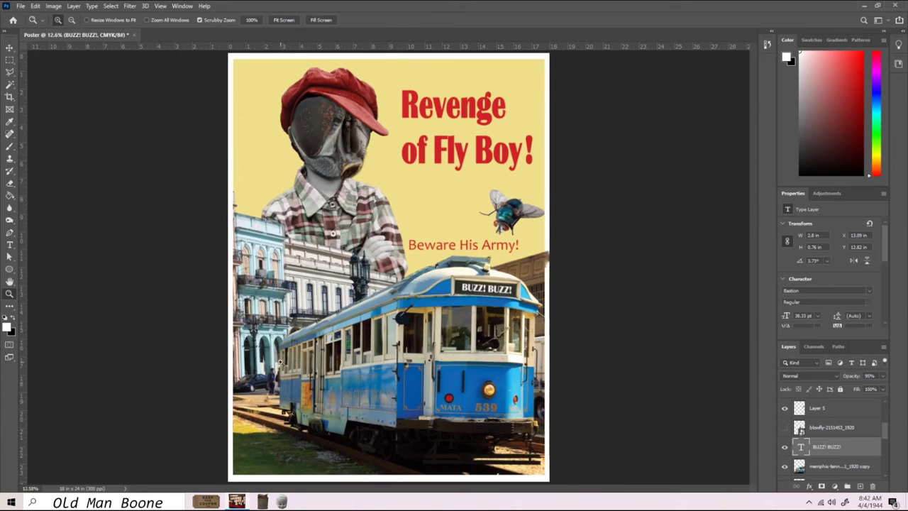
{"action": "left_click", "coordinate": [9, 47]}
{"action": "key", "text": "ctrl+v"}
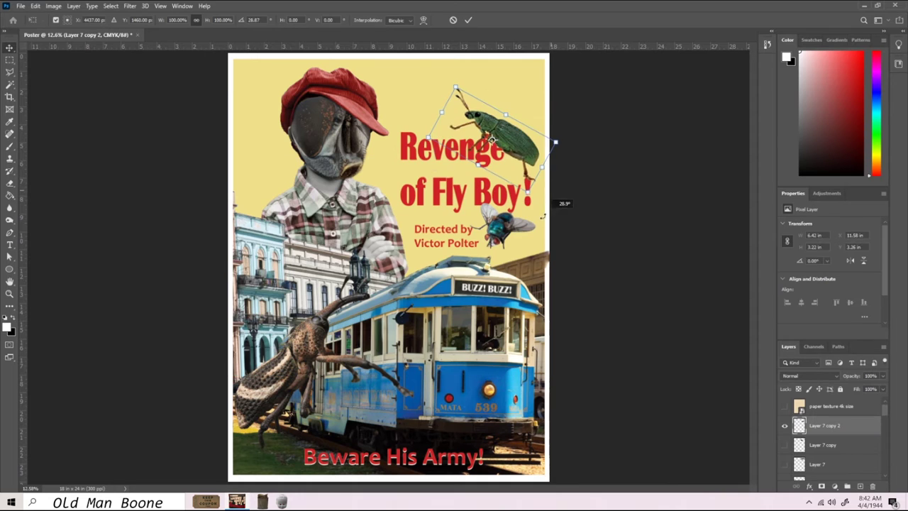
Step: Tilt the green beetle near the title and erase stray parts of the beetle shell
{"action": "left_click_drag", "start_coordinate": [450, 79], "coordinate": [464, 70]}
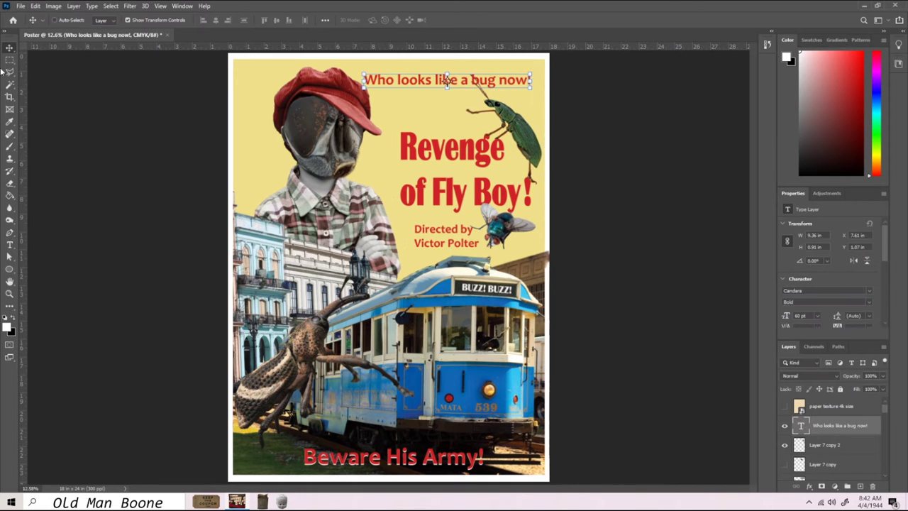
{"action": "left_click", "coordinate": [483, 195]}
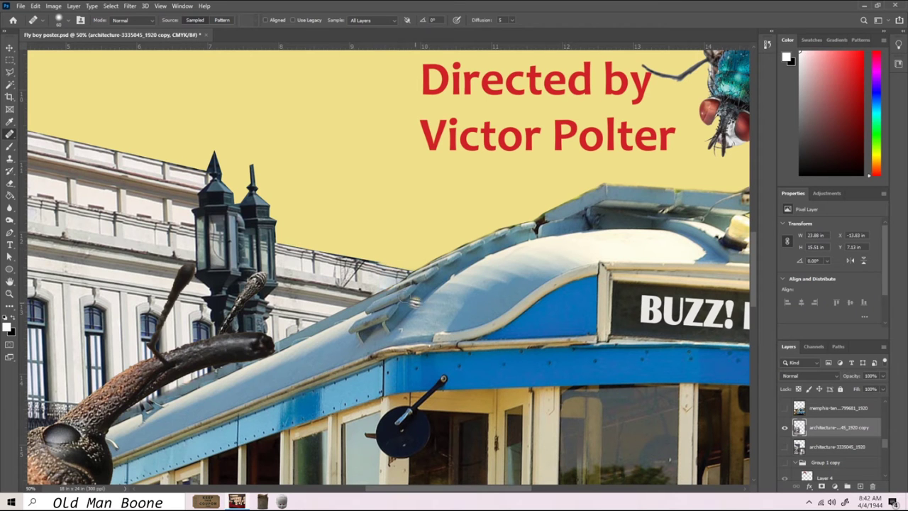
{"action": "key", "text": "e"}
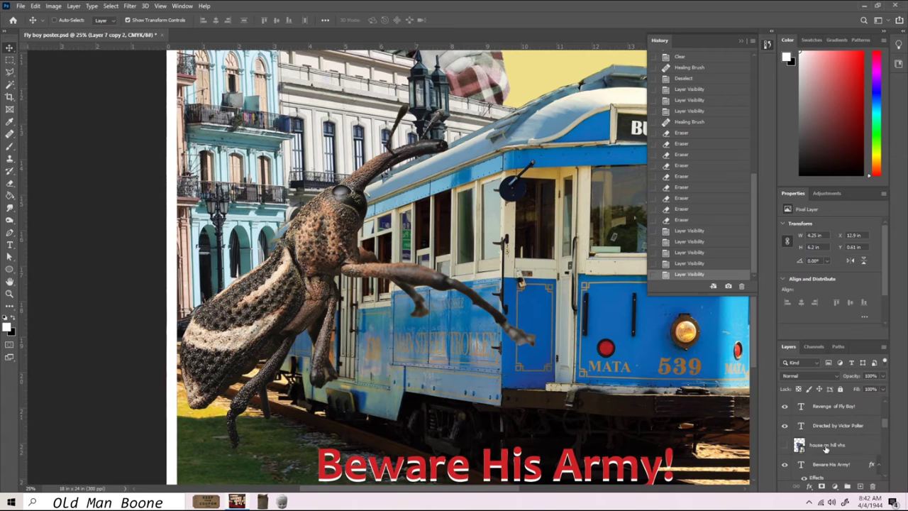
{"action": "left_click_drag", "start_coordinate": [9, 219], "coordinate": [46, 215]}
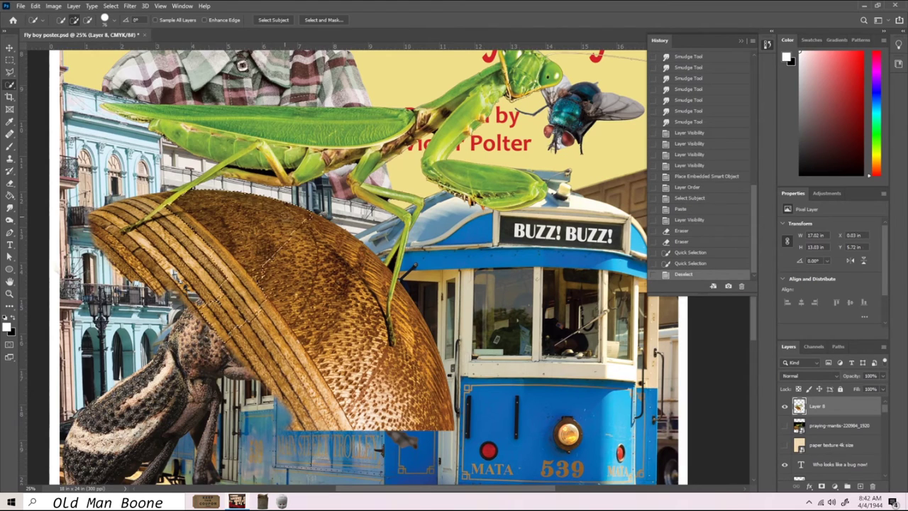
Step: Delete the shell covering the weevil, leaving a small piece, and erase its lower tip
{"action": "key", "text": "Delete"}
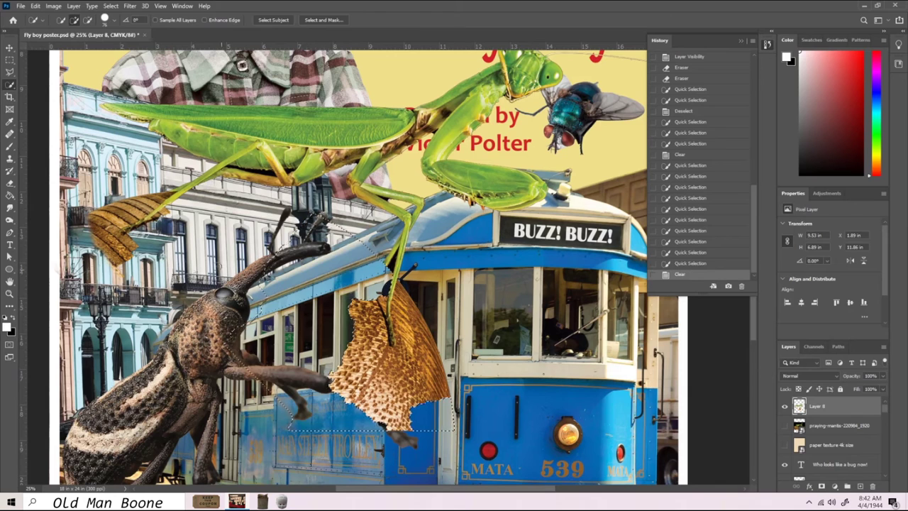
{"action": "key", "text": "m"}
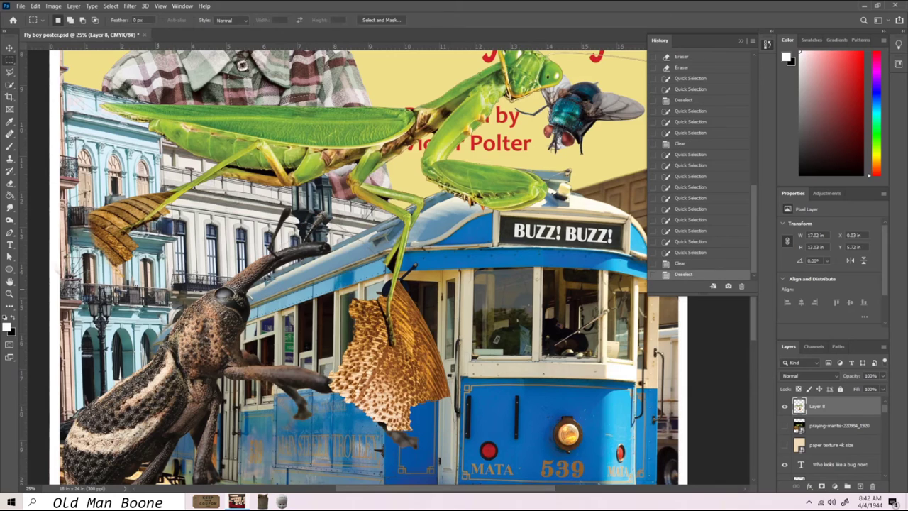
{"action": "key", "text": "e"}
{"action": "left_click_drag", "start_coordinate": [131, 266], "coordinate": [107, 237]}
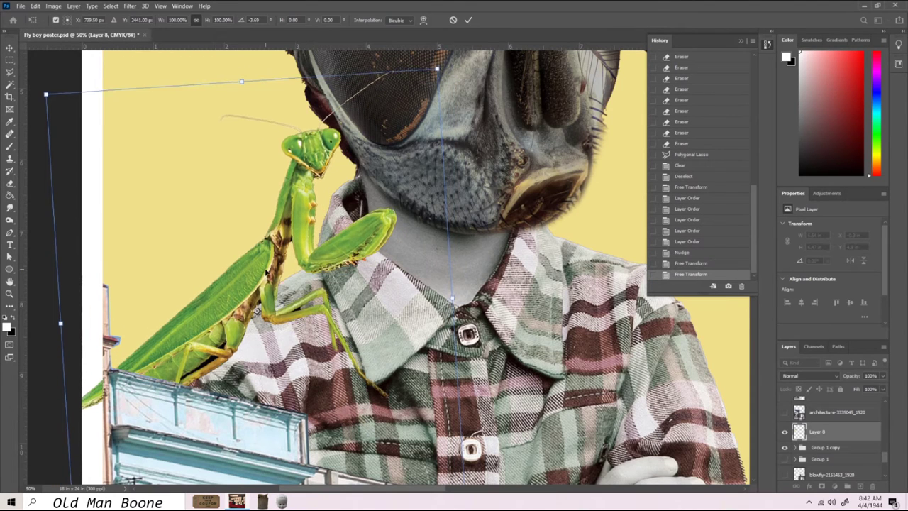
Step: Commit the transform, duplicate the layer and hide the original, then resize the director credit
{"action": "key", "text": "Return"}
{"action": "key", "text": "ctrl+j"}
{"action": "left_click", "coordinate": [785, 451]}
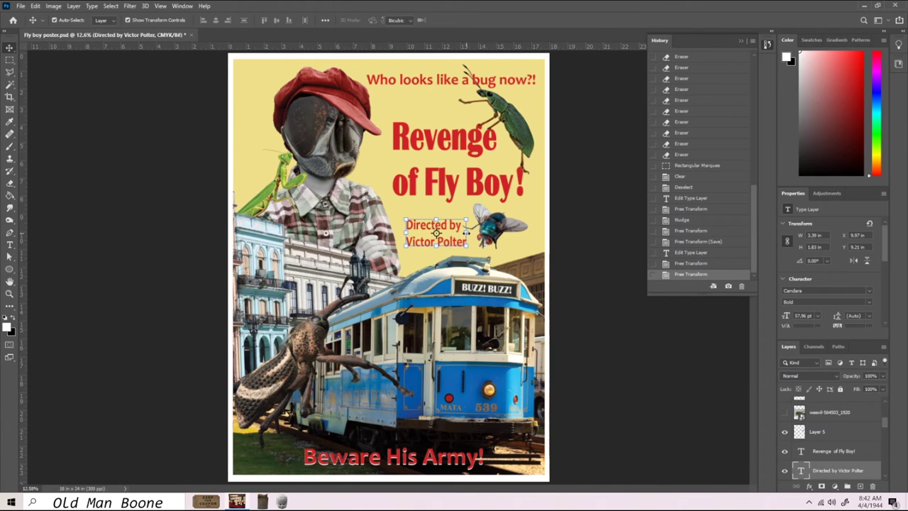
{"action": "left_click_drag", "start_coordinate": [466, 232], "coordinate": [467, 232]}
{"action": "key", "text": "Return"}
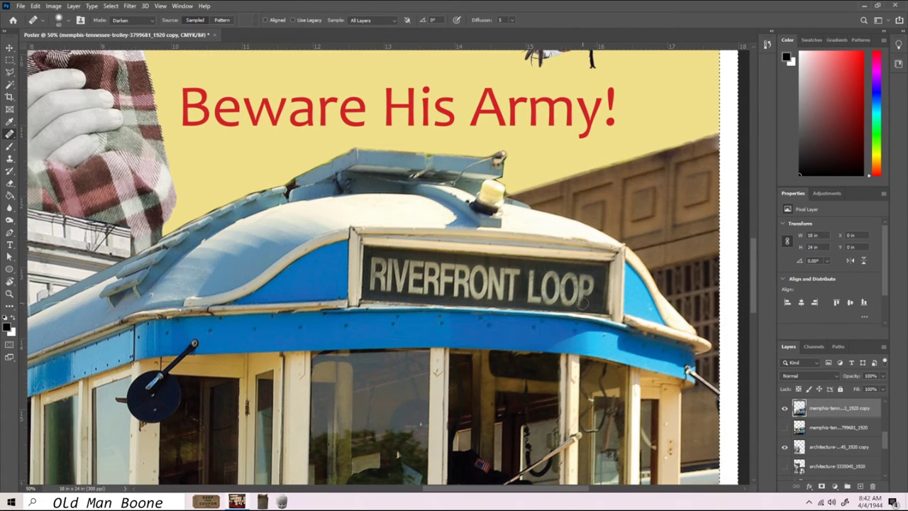
Step: Set the Clone Stamp to Normal mode and patch the building's top-right edge with building texture
{"action": "scroll", "coordinate": [830, 438], "scroll_direction": "up", "scroll_amount": 3}
{"action": "scroll", "coordinate": [830, 438], "scroll_direction": "down", "scroll_amount": 1}
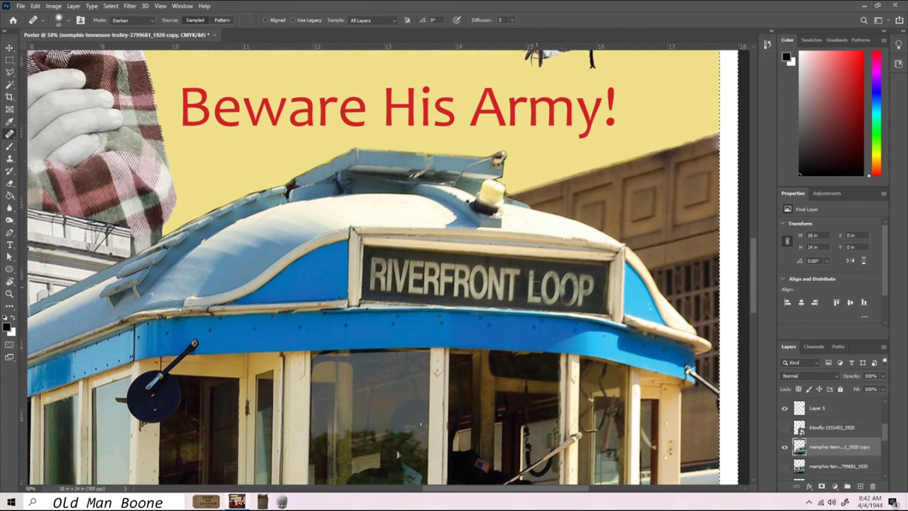
{"action": "left_click", "coordinate": [132, 20]}
{"action": "left_click", "coordinate": [124, 28]}
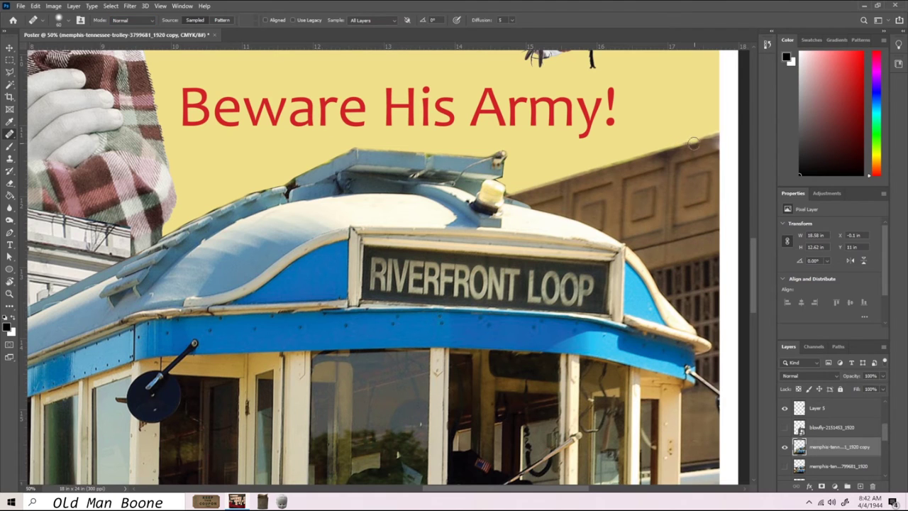
{"action": "left_click_drag", "start_coordinate": [710, 144], "coordinate": [732, 142]}
{"action": "scroll", "coordinate": [732, 154], "scroll_direction": "up", "scroll_amount": 1}
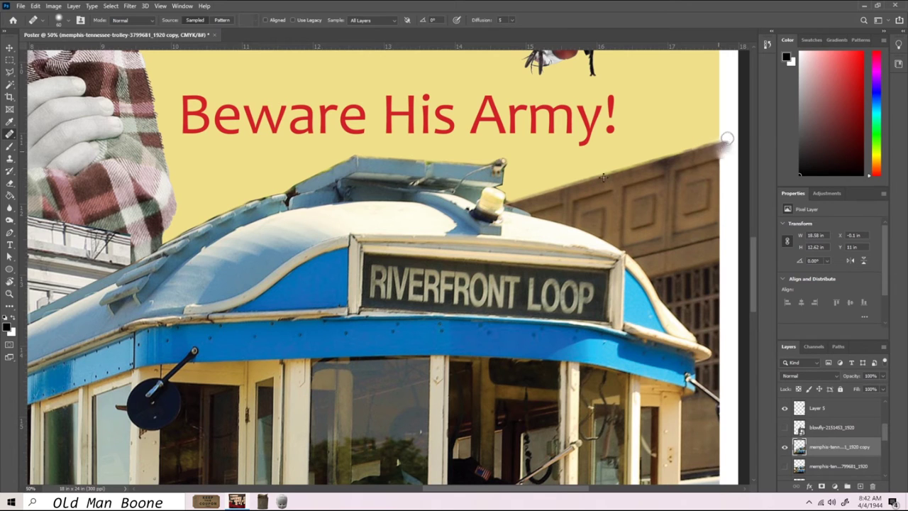
{"action": "left_click_drag", "start_coordinate": [727, 138], "coordinate": [740, 173]}
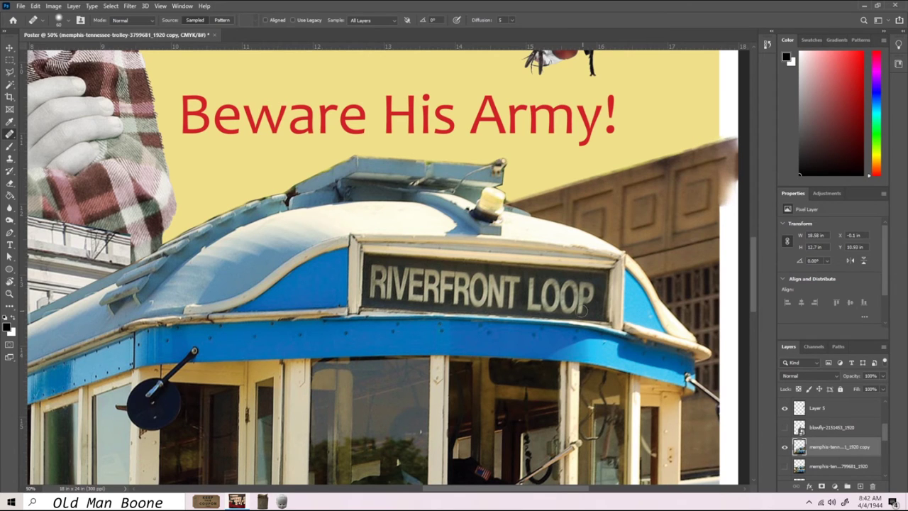
Step: Spot-heal away the RIVERFRONT lettering on the trolley's destination sign
{"action": "key", "text": "shift+j"}
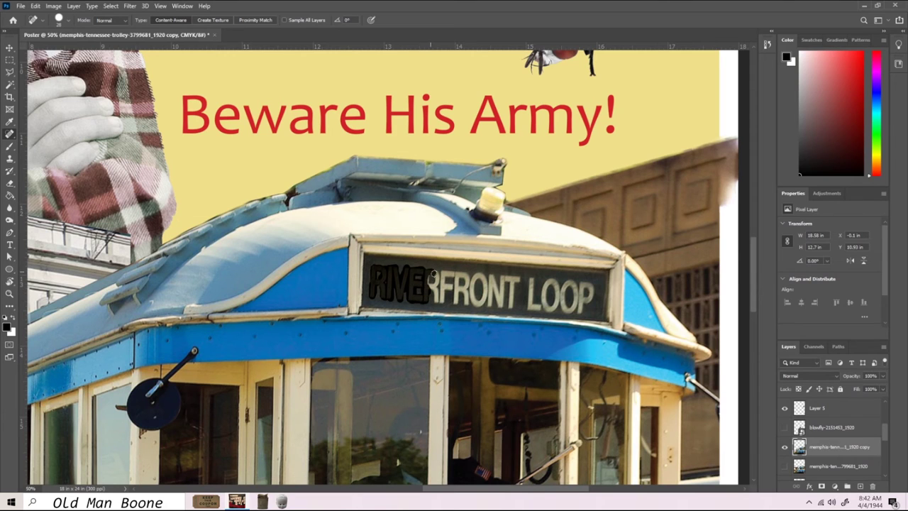
{"action": "mouse_move", "coordinate": [438, 287]}
{"action": "left_mouse_down"}
{"action": "mouse_move", "coordinate": [380, 283]}
{"action": "mouse_move", "coordinate": [405, 280]}
{"action": "left_mouse_up"}
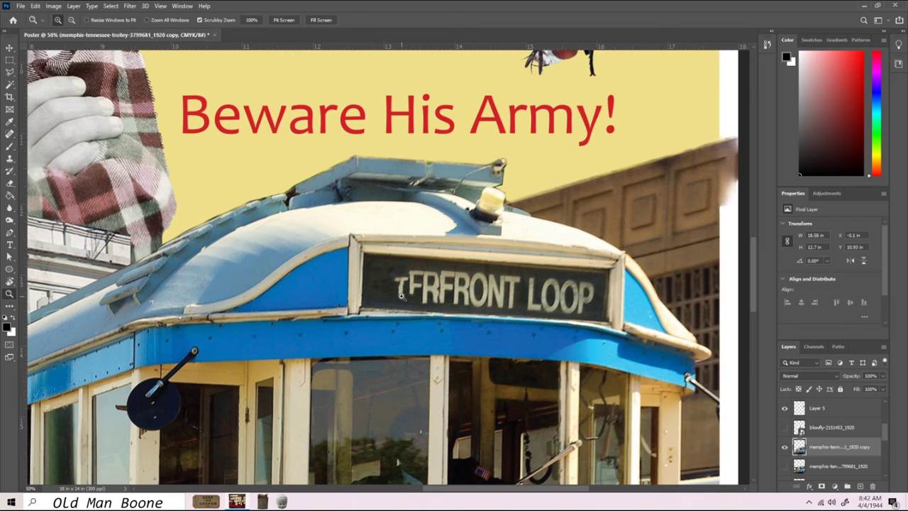
{"action": "left_click", "coordinate": [391, 272], "text": "ctrl+space"}
{"action": "mouse_move", "coordinate": [392, 271]}
{"action": "left_mouse_down"}
{"action": "mouse_move", "coordinate": [244, 292]}
{"action": "mouse_move", "coordinate": [252, 266]}
{"action": "mouse_move", "coordinate": [304, 309]}
{"action": "mouse_move", "coordinate": [312, 284]}
{"action": "mouse_move", "coordinate": [339, 312]}
{"action": "mouse_move", "coordinate": [368, 255]}
{"action": "mouse_move", "coordinate": [370, 318]}
{"action": "mouse_move", "coordinate": [387, 266]}
{"action": "mouse_move", "coordinate": [375, 283]}
{"action": "mouse_move", "coordinate": [408, 255]}
{"action": "mouse_move", "coordinate": [416, 296]}
{"action": "mouse_move", "coordinate": [420, 263]}
{"action": "mouse_move", "coordinate": [435, 312]}
{"action": "mouse_move", "coordinate": [461, 315]}
{"action": "mouse_move", "coordinate": [484, 261]}
{"action": "mouse_move", "coordinate": [473, 321]}
{"action": "mouse_move", "coordinate": [476, 278]}
{"action": "mouse_move", "coordinate": [330, 264]}
{"action": "left_mouse_up"}
{"action": "left_click", "coordinate": [295, 279]}
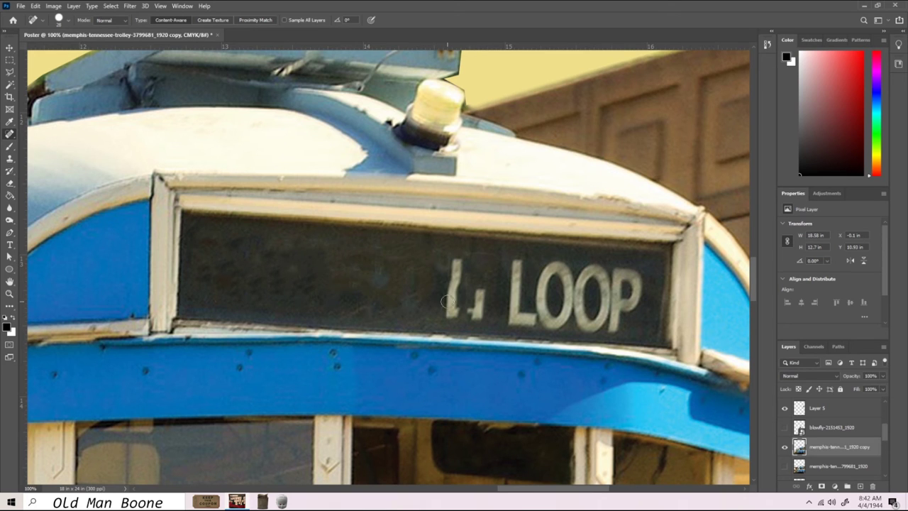
Step: Spot-heal the leftover marks and the letters of LOOP on the sign
{"action": "left_click_drag", "start_coordinate": [454, 261], "coordinate": [452, 316]}
{"action": "left_click_drag", "start_coordinate": [482, 287], "coordinate": [477, 314]}
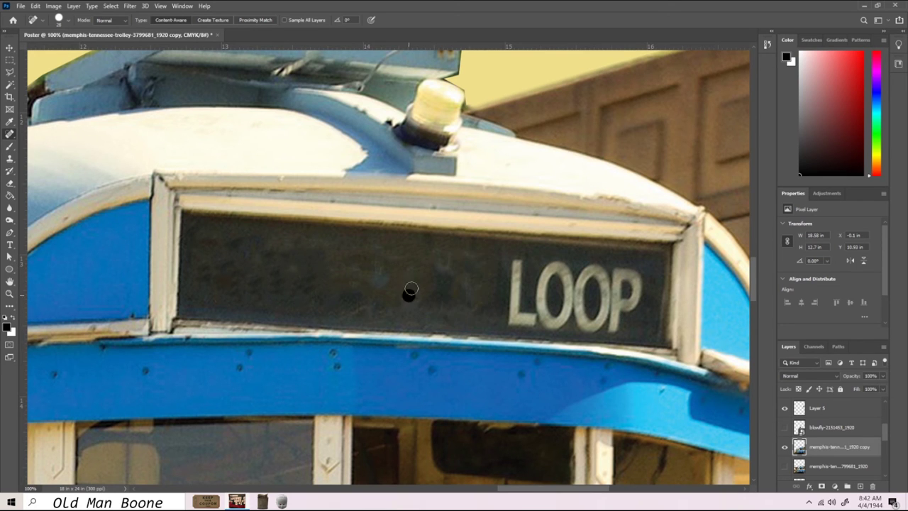
{"action": "mouse_move", "coordinate": [517, 262]}
{"action": "left_mouse_down"}
{"action": "mouse_move", "coordinate": [519, 322]}
{"action": "mouse_move", "coordinate": [515, 312]}
{"action": "left_mouse_up"}
{"action": "mouse_move", "coordinate": [550, 263]}
{"action": "left_mouse_down"}
{"action": "mouse_move", "coordinate": [571, 301]}
{"action": "mouse_move", "coordinate": [549, 298]}
{"action": "mouse_move", "coordinate": [559, 316]}
{"action": "left_mouse_up"}
{"action": "mouse_move", "coordinate": [554, 268]}
{"action": "left_mouse_down"}
{"action": "mouse_move", "coordinate": [561, 312]}
{"action": "mouse_move", "coordinate": [599, 328]}
{"action": "mouse_move", "coordinate": [635, 280]}
{"action": "mouse_move", "coordinate": [578, 312]}
{"action": "mouse_move", "coordinate": [611, 332]}
{"action": "left_mouse_up"}
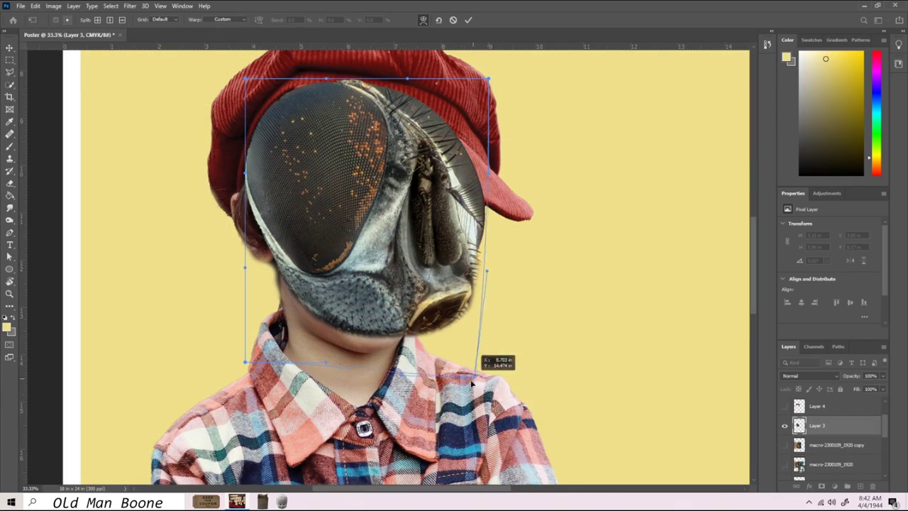
Step: Reshape the fly head to fit the boy's face and set up the Burn brush
{"action": "left_click_drag", "start_coordinate": [335, 290], "coordinate": [327, 271]}
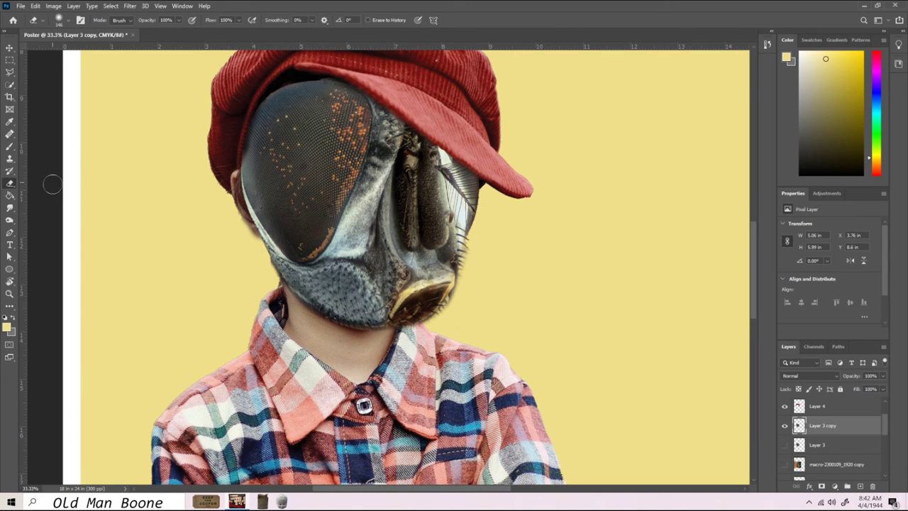
{"action": "left_click", "coordinate": [10, 220]}
{"action": "right_click", "coordinate": [298, 241]}
{"action": "key", "text": "Return"}
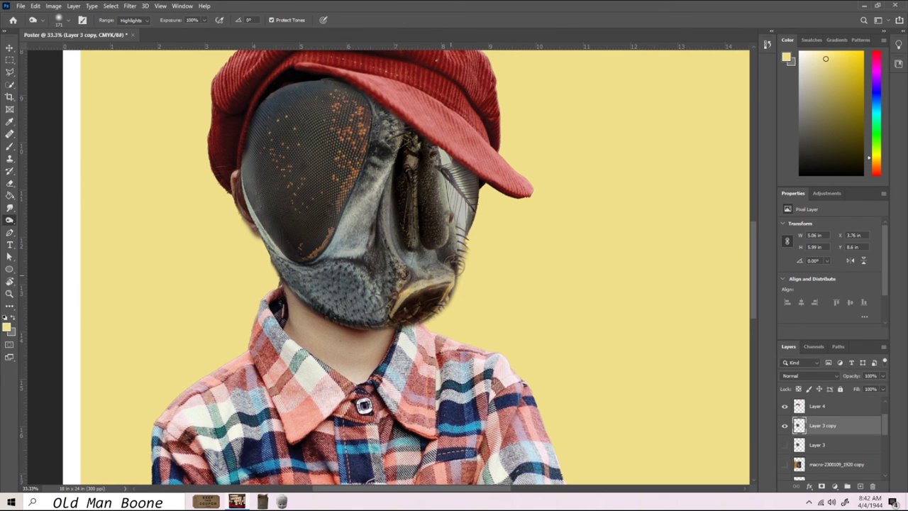
Step: Select the red cap and fly head copy layers, then erase the fly head's lower edge
{"action": "key", "text": "v"}
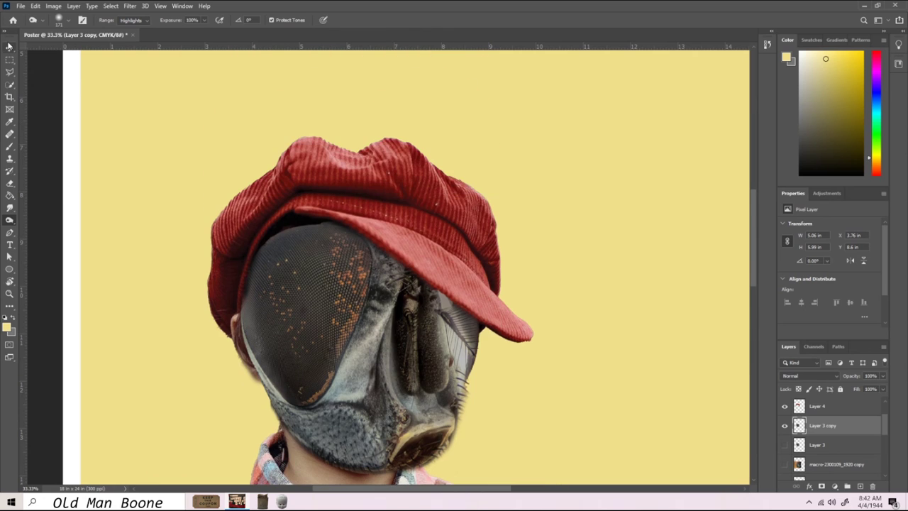
{"action": "left_click", "coordinate": [816, 406]}
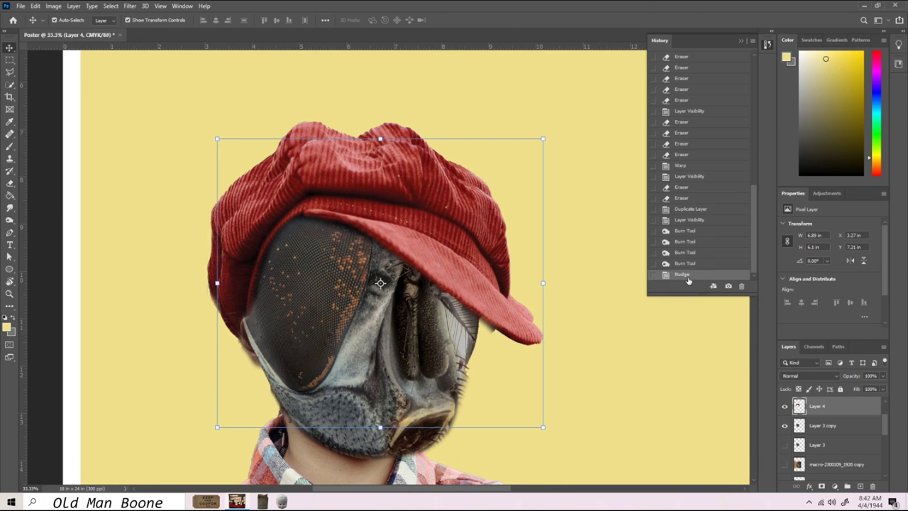
{"action": "left_click", "coordinate": [822, 425]}
{"action": "key", "text": "e"}
{"action": "left_click_drag", "start_coordinate": [237, 340], "coordinate": [280, 414]}
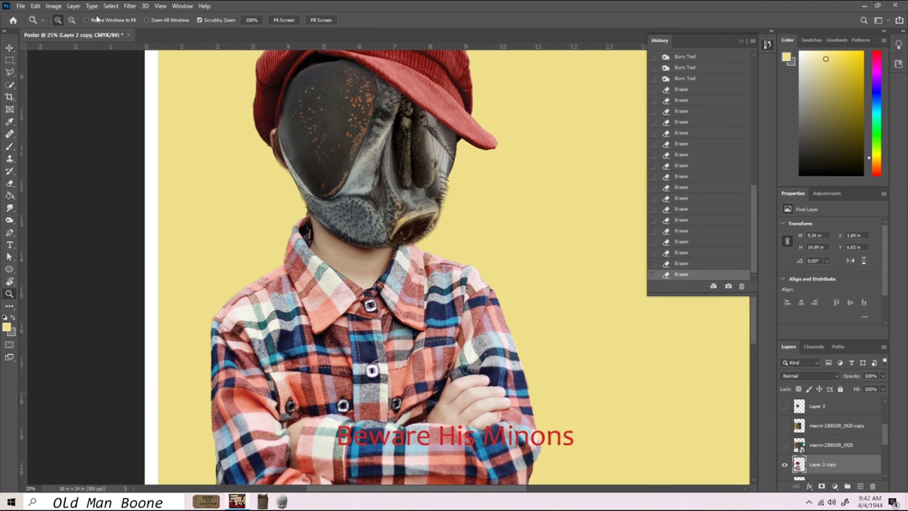
Step: Apply Color Balance to the boy layer, shifting Cyan–Red to -29
{"action": "left_click", "coordinate": [53, 6]}
{"action": "left_click", "coordinate": [220, 87]}
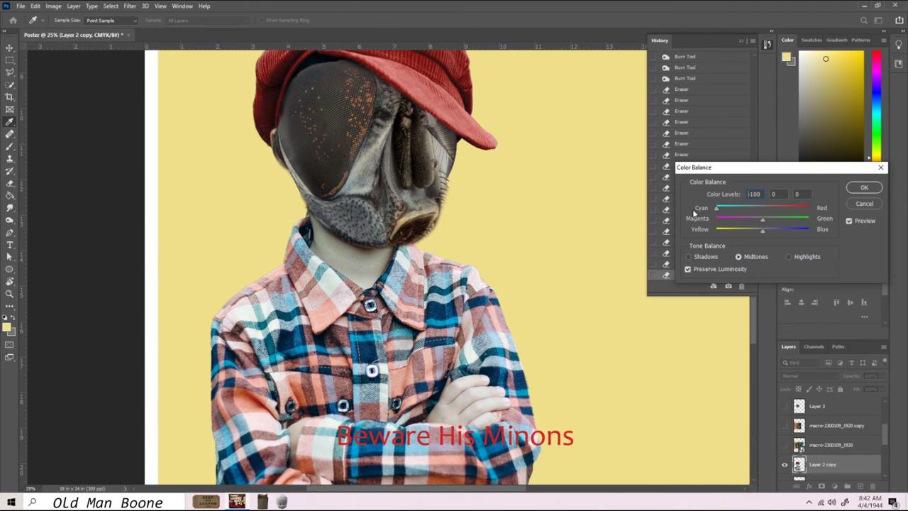
{"action": "left_click_drag", "start_coordinate": [764, 207], "coordinate": [715, 213]}
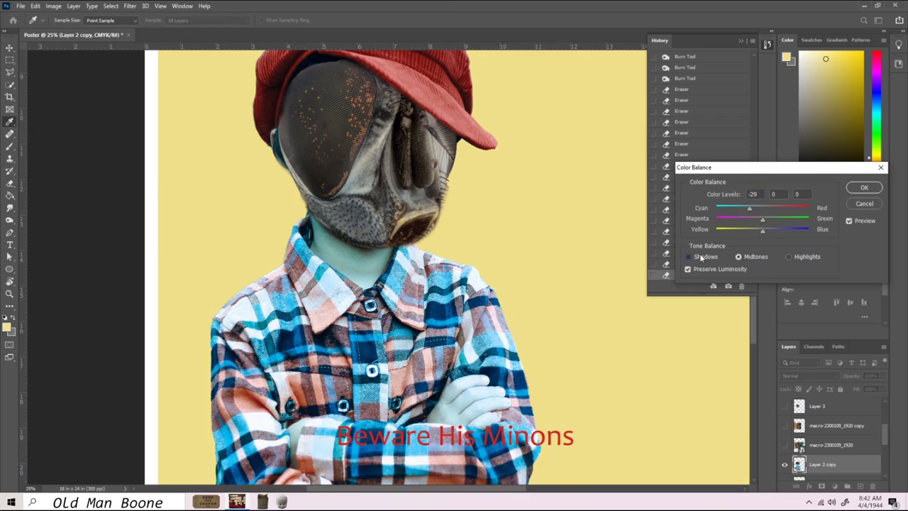